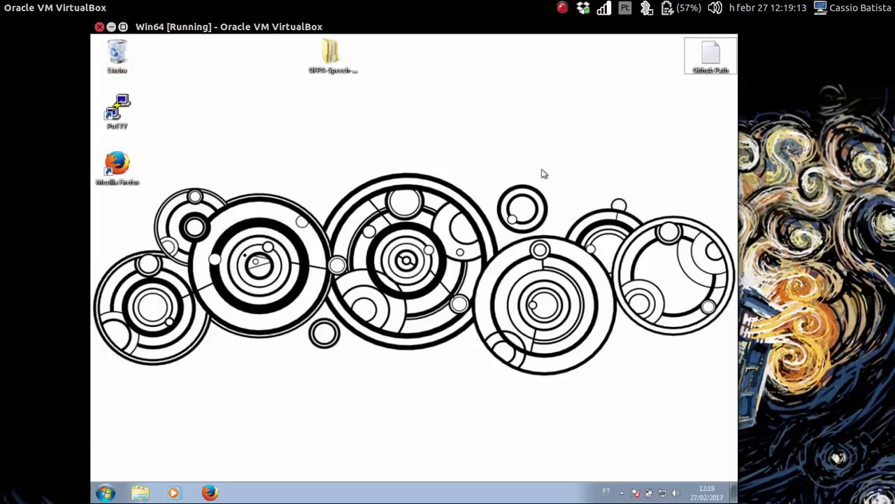
- Launch the UFPA-Speech-Recorder script from the UFPA Speech desktop folder's aluno subfolder
{"action": "double_click", "coordinate": [332, 62]}
{"action": "double_click", "coordinate": [218, 187]}
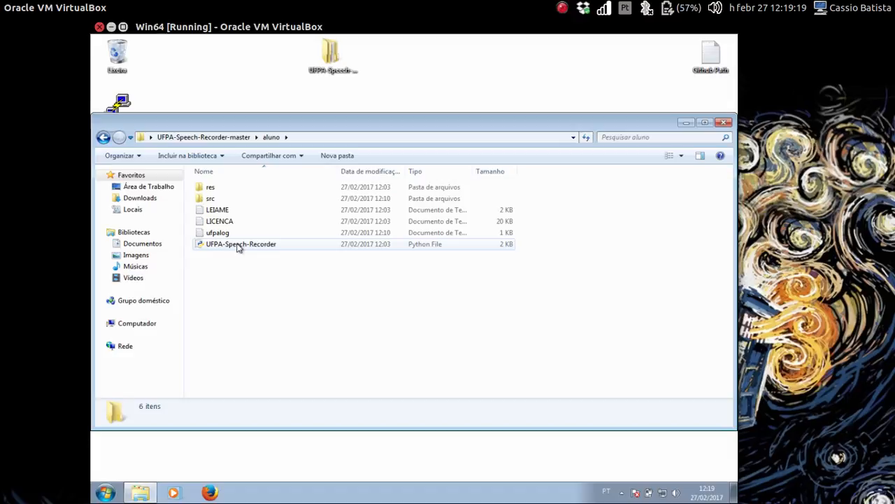
{"action": "double_click", "coordinate": [273, 246]}
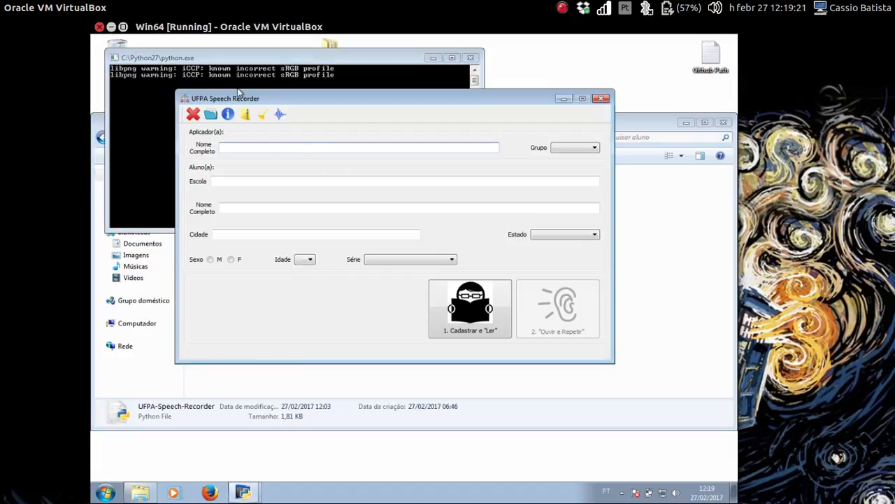
{"action": "left_click_drag", "start_coordinate": [270, 98], "coordinate": [279, 130]}
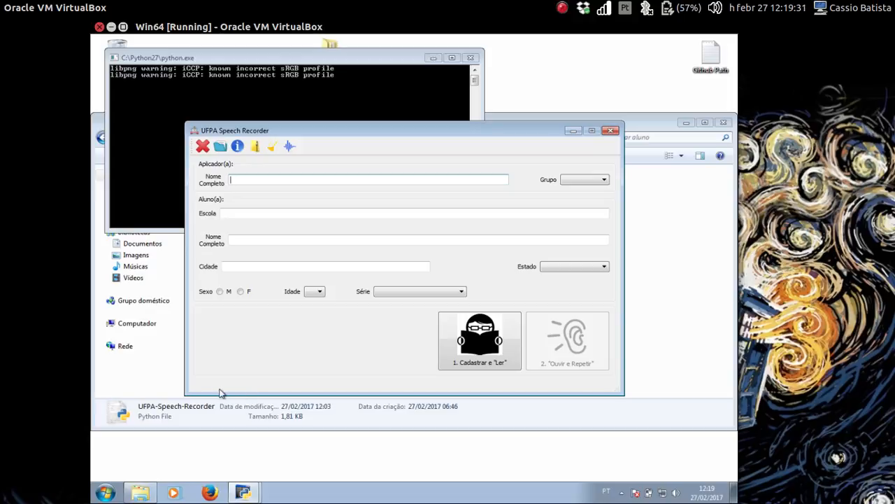
{"action": "left_click", "coordinate": [238, 145]}
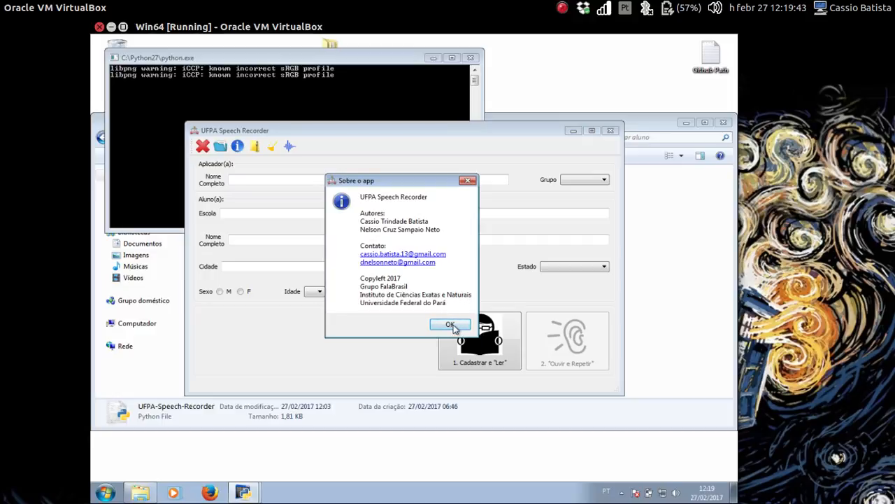
{"action": "left_click", "coordinate": [451, 324]}
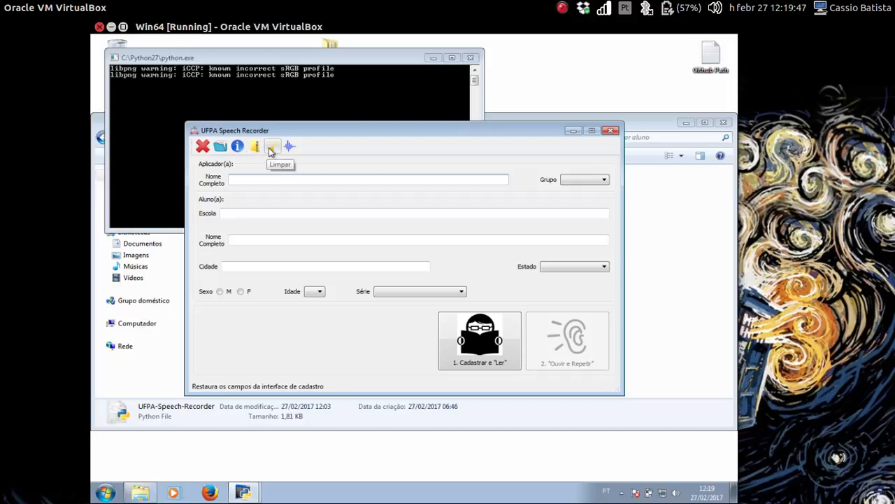
{"action": "key", "text": "ctrl+r"}
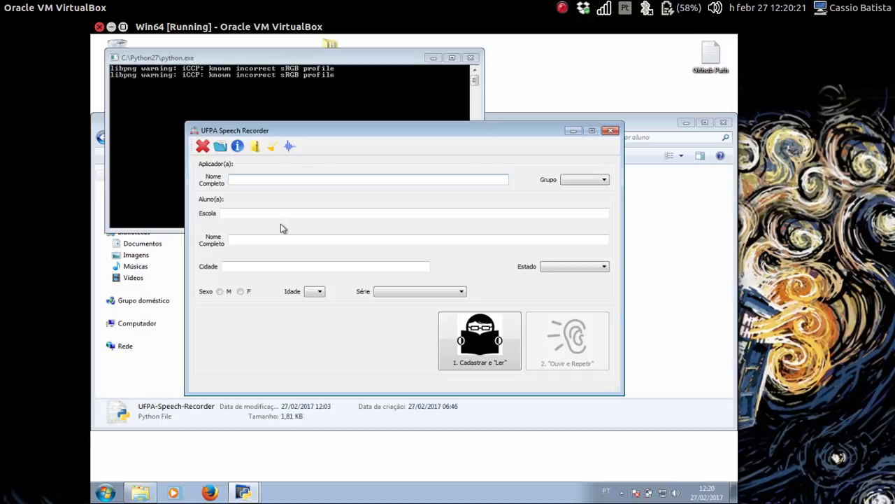
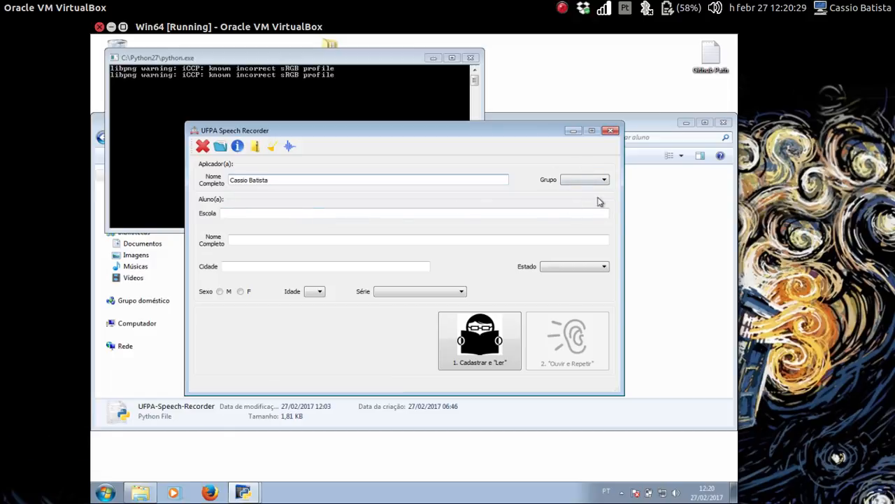
- Enter the applicator's full name and attempt registration, dismissing the missing-group error
{"action": "left_click", "coordinate": [509, 340]}
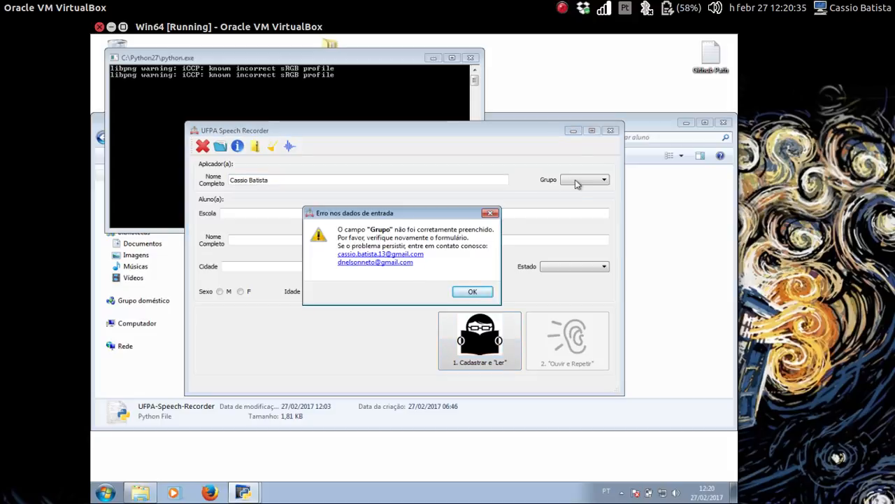
{"action": "left_click", "coordinate": [474, 292]}
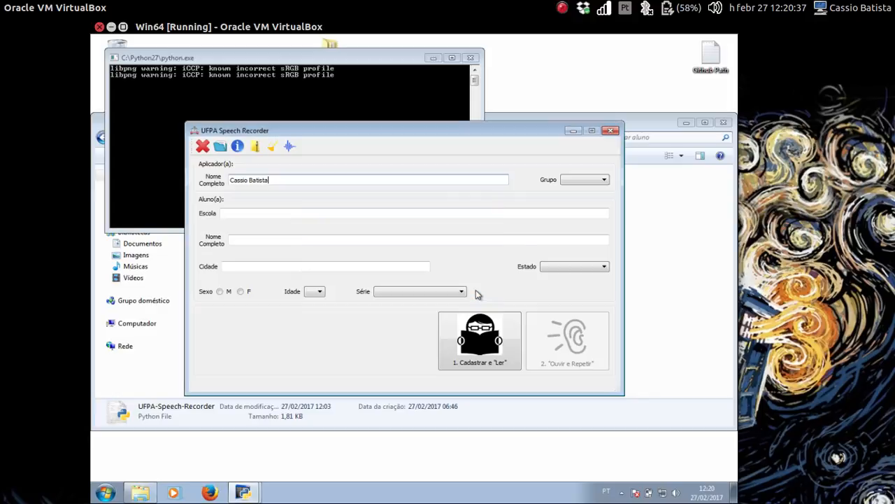
- Set the group to Experimental, retry registration, and dismiss the missing-school error
{"action": "left_click", "coordinate": [568, 183]}
{"action": "left_click", "coordinate": [572, 201]}
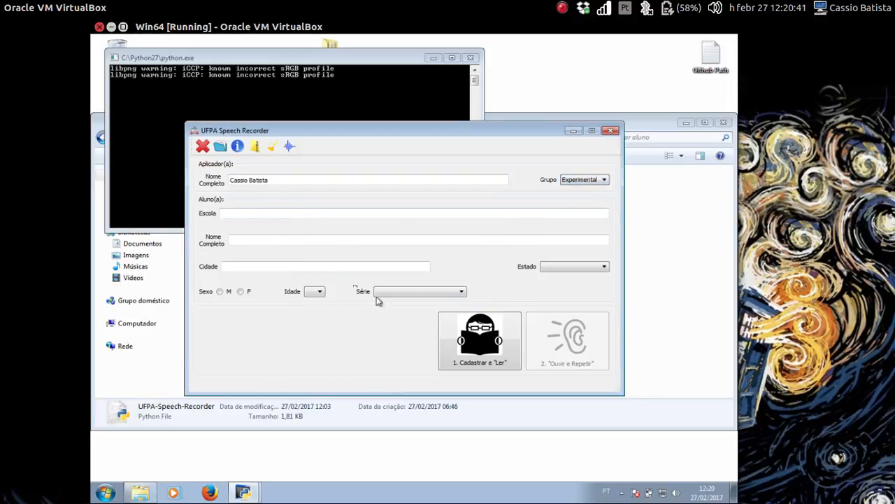
{"action": "left_click", "coordinate": [485, 341]}
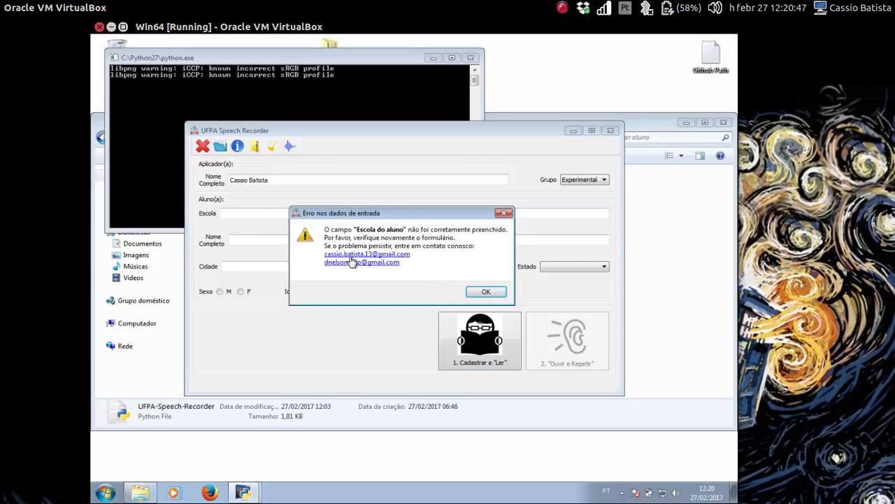
{"action": "left_click", "coordinate": [484, 295]}
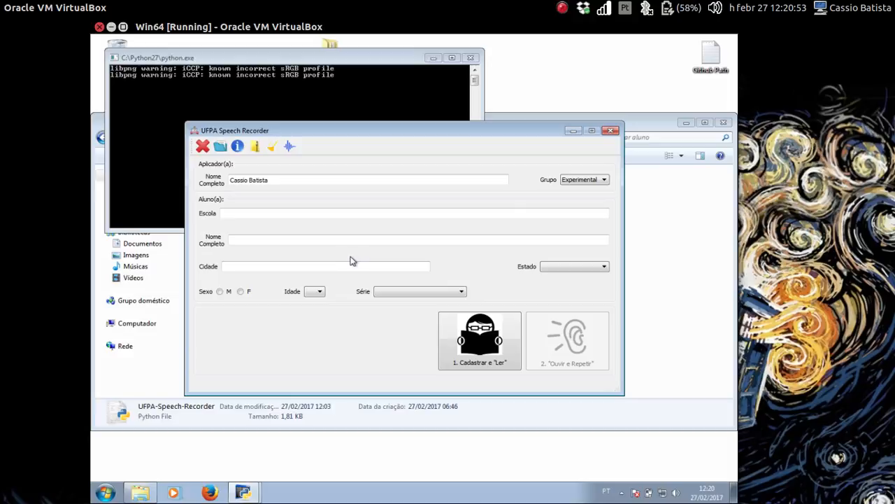
- Clear all registration fields with Limpar and re-enter the applicator's full name
{"action": "left_click", "coordinate": [272, 147]}
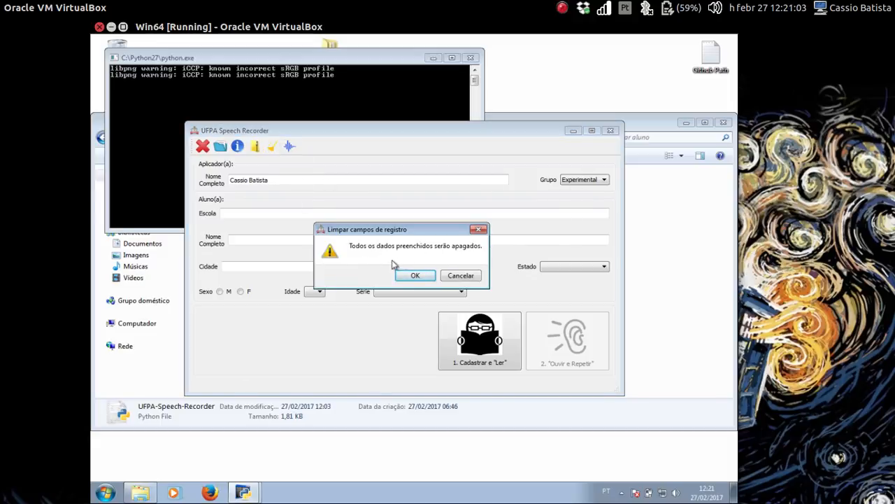
{"action": "left_click", "coordinate": [412, 276]}
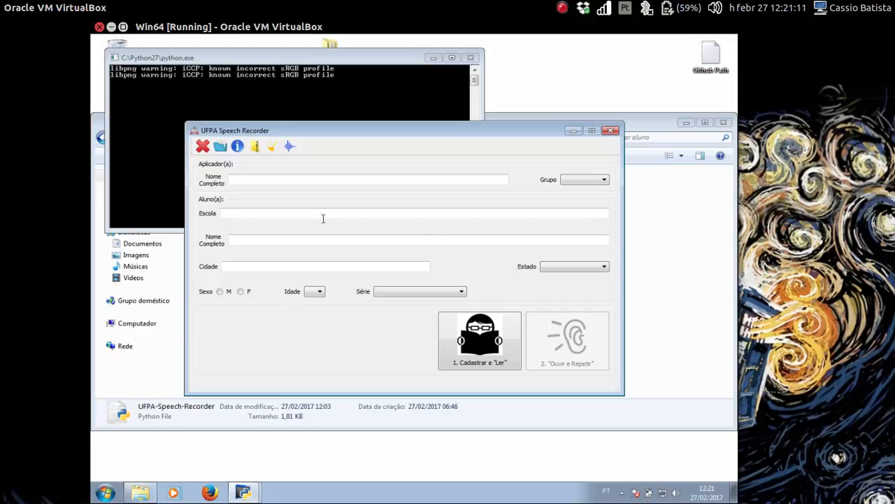
{"action": "left_click", "coordinate": [243, 176]}
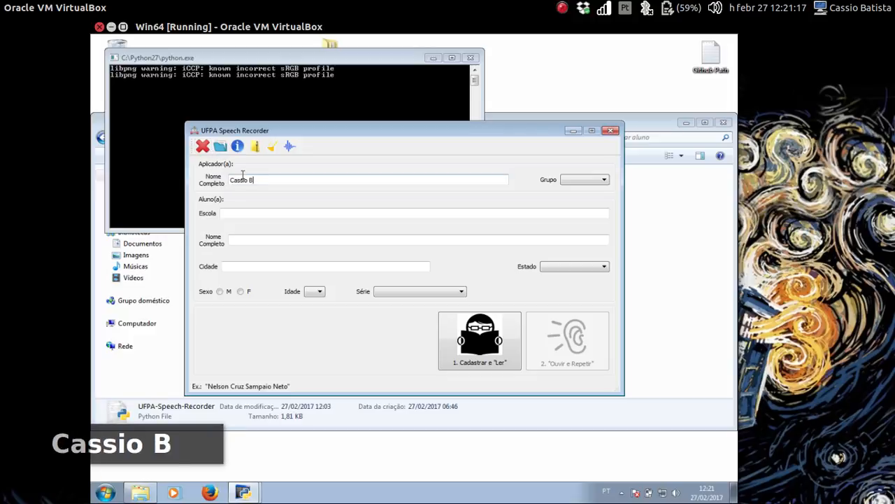
- Cancel one quit attempt, erase the name, then close the recorder and its console
{"action": "left_click", "coordinate": [203, 145]}
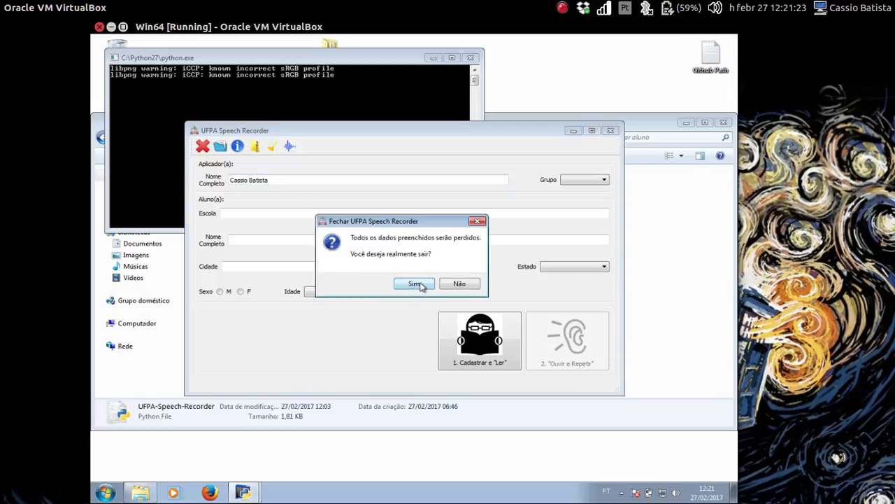
{"action": "left_click", "coordinate": [456, 284]}
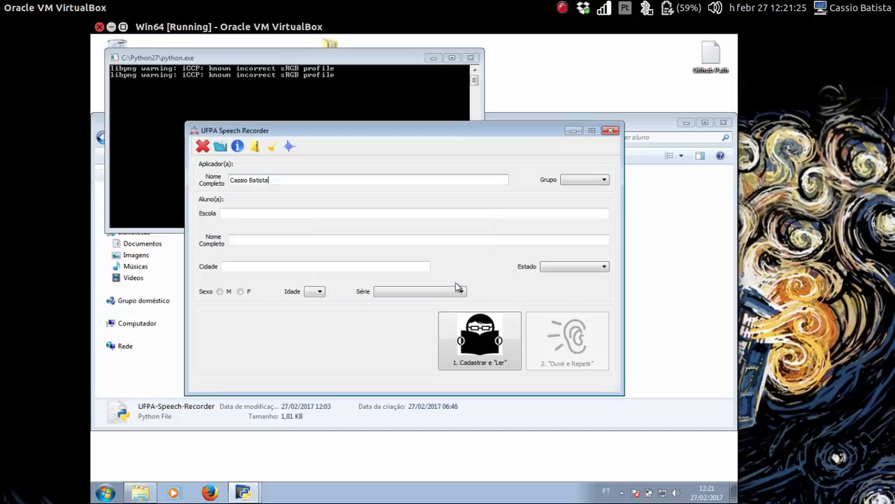
{"action": "key", "text": "ctrl+BackSpace"}
{"action": "key", "text": "ctrl+BackSpace"}
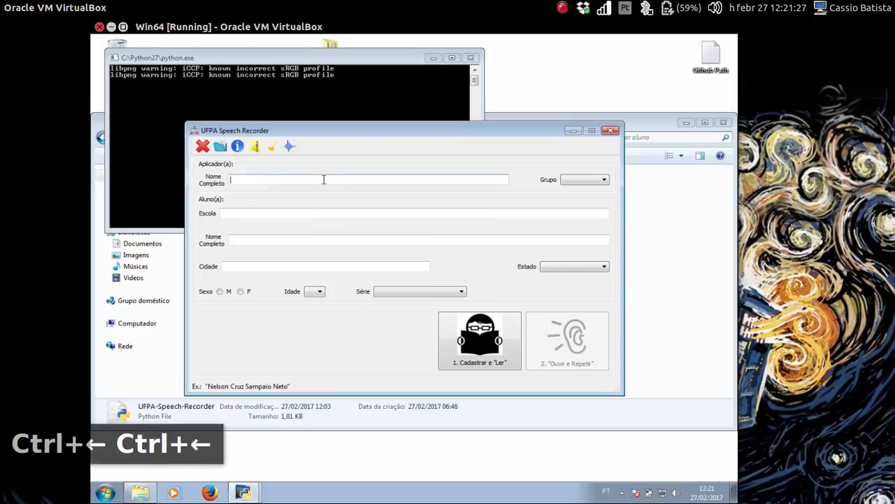
{"action": "left_click", "coordinate": [202, 145]}
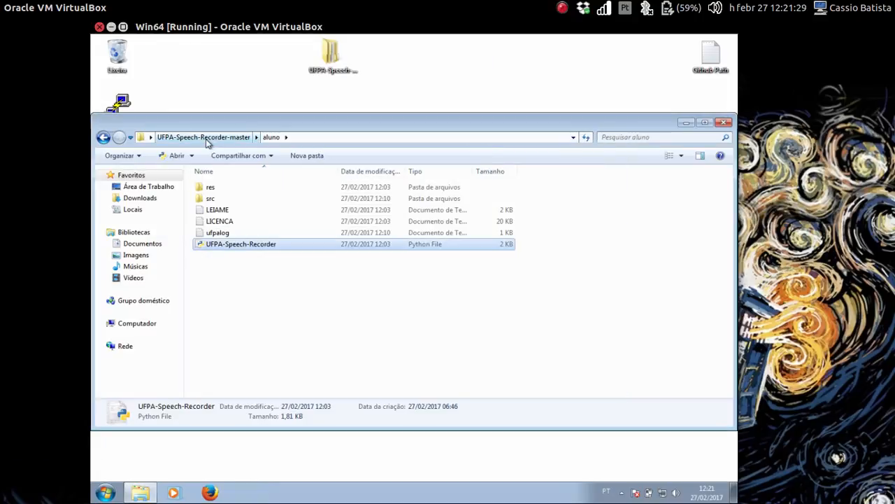
- Relaunch the recorder, fill defaults with Ctrl+R, keep age 6 and 1º ano, and register for reading
{"action": "double_click", "coordinate": [255, 245]}
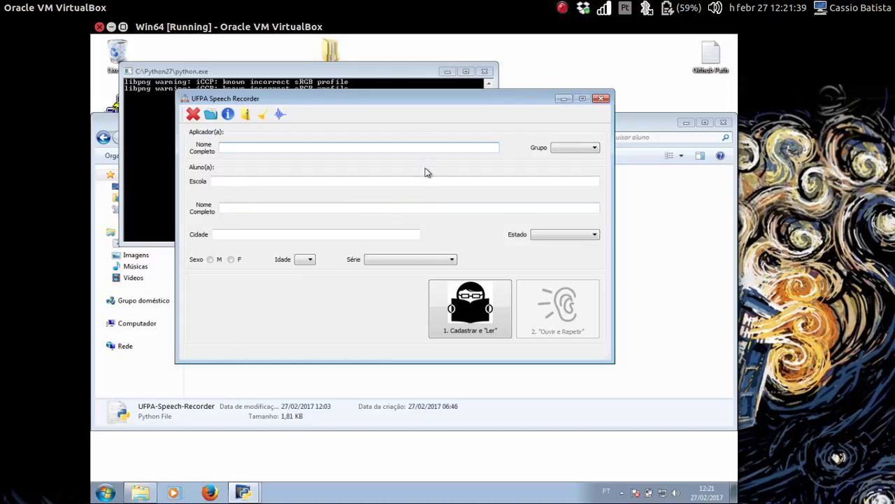
{"action": "key", "text": "ctrl+r"}
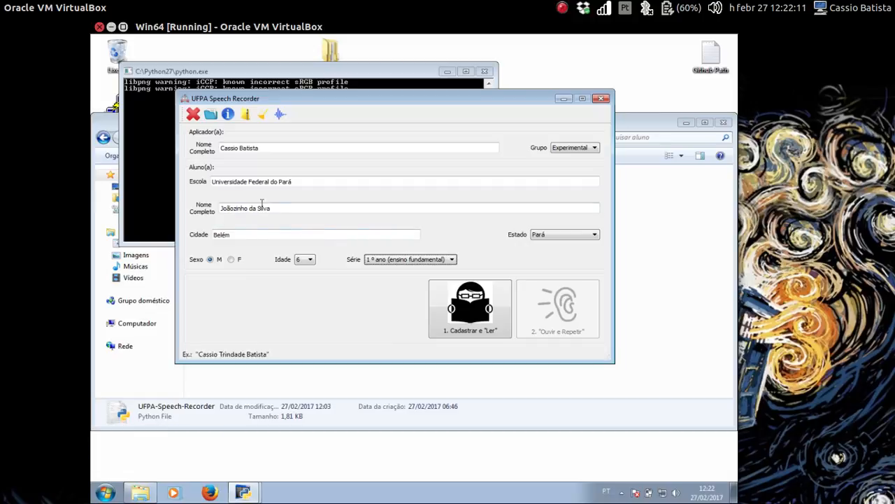
{"action": "left_click", "coordinate": [309, 259]}
{"action": "left_click", "coordinate": [310, 259]}
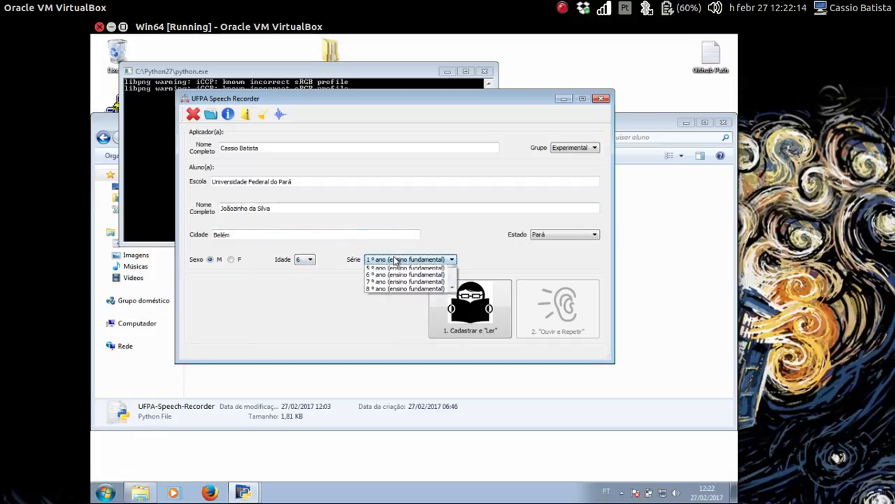
{"action": "left_click", "coordinate": [397, 259]}
{"action": "left_click", "coordinate": [397, 260]}
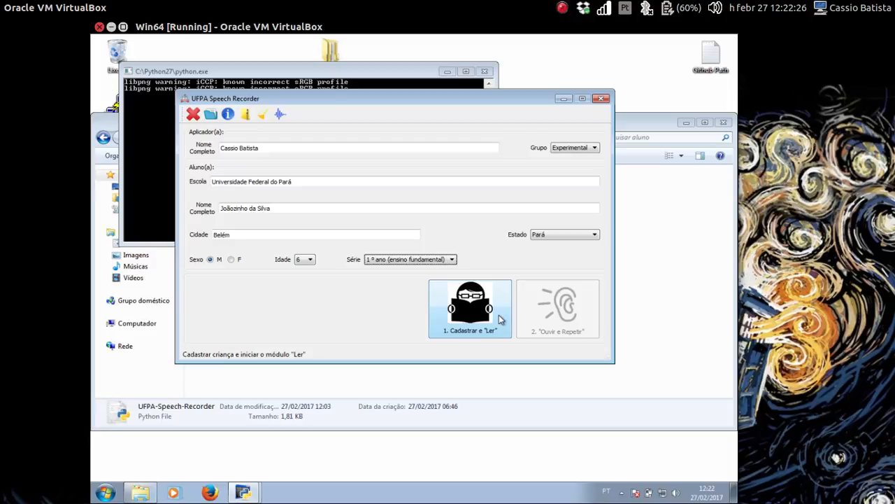
{"action": "left_click", "coordinate": [489, 319]}
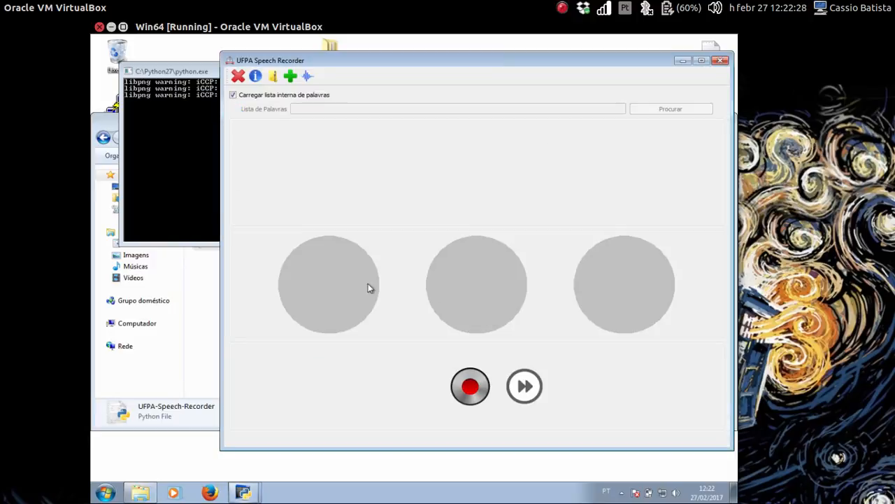
- Browse Estado do Pará > Belém > Universidade Federal do Pará > Experimental > session folder > leitura
{"action": "left_click", "coordinate": [206, 309]}
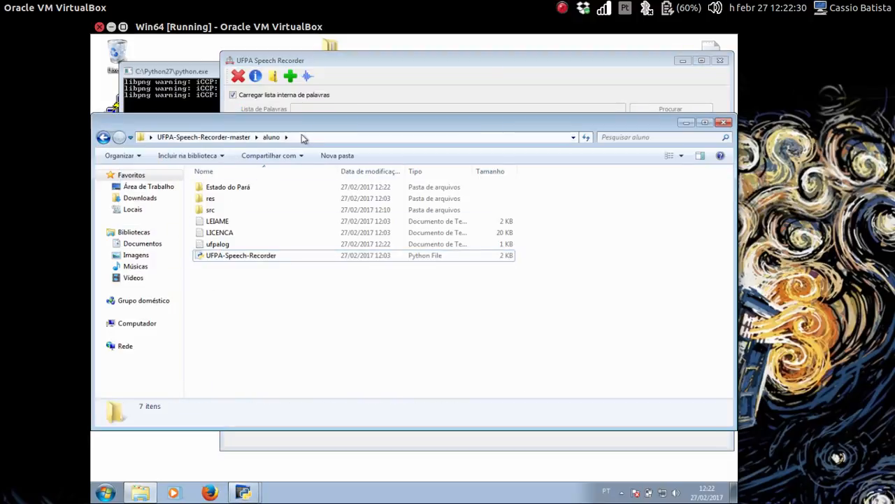
{"action": "left_click_drag", "start_coordinate": [305, 128], "coordinate": [209, 220]}
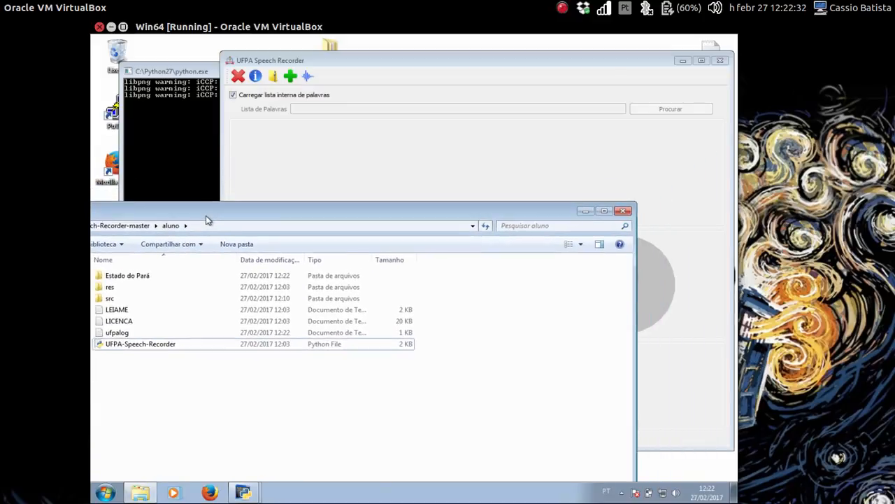
{"action": "left_click", "coordinate": [120, 278]}
{"action": "double_click", "coordinate": [120, 278]}
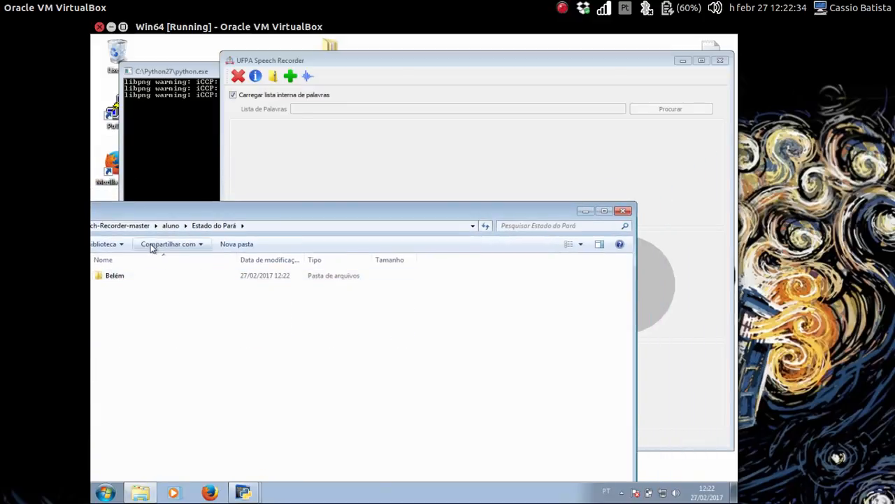
{"action": "left_click_drag", "start_coordinate": [157, 215], "coordinate": [177, 215]}
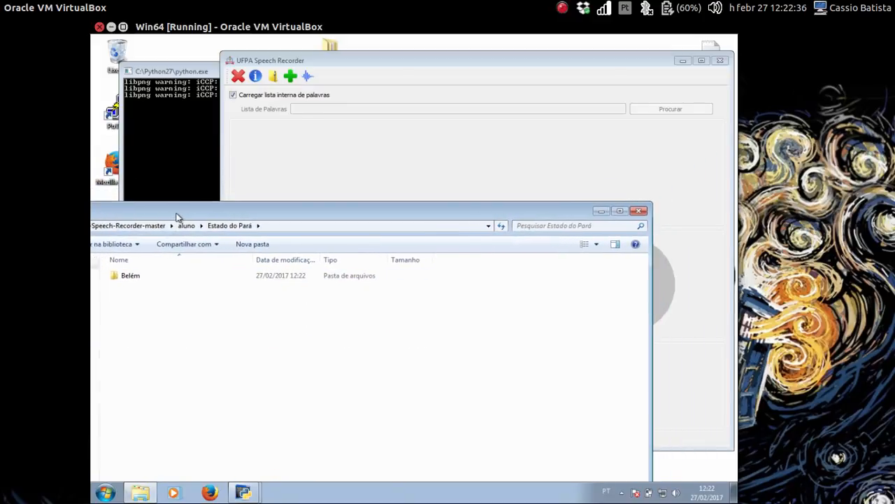
{"action": "double_click", "coordinate": [140, 279]}
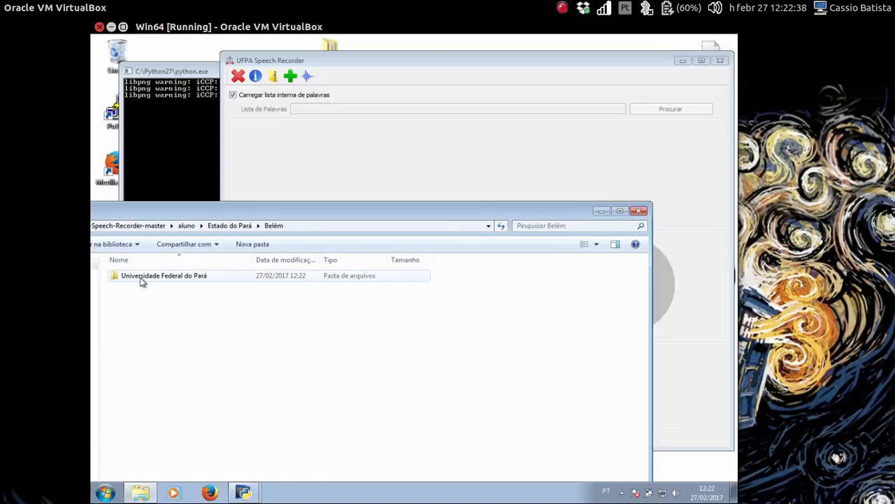
{"action": "double_click", "coordinate": [166, 280]}
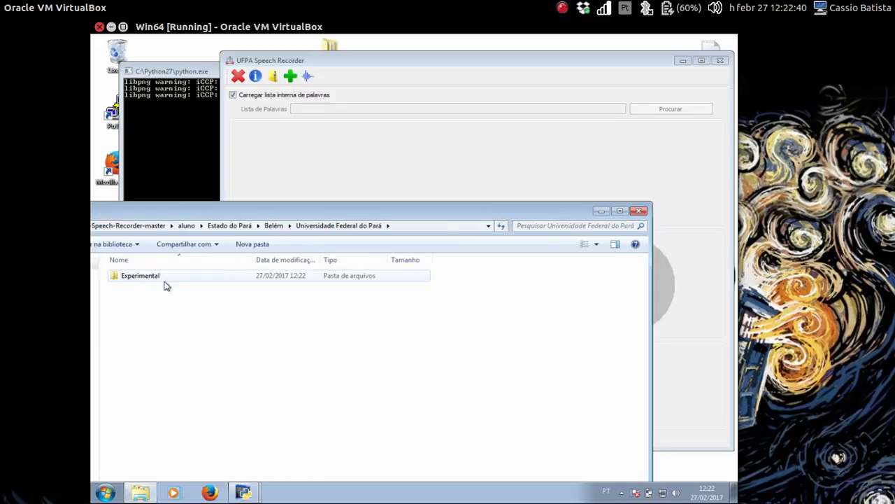
{"action": "double_click", "coordinate": [166, 279]}
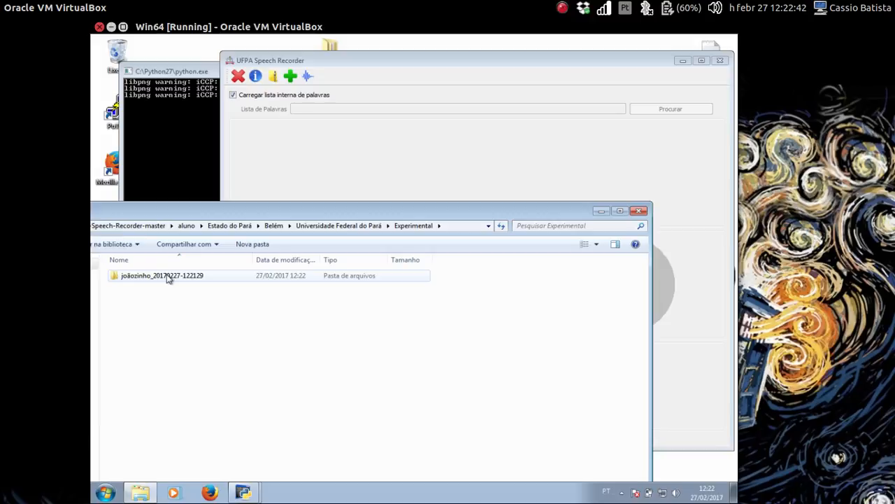
{"action": "double_click", "coordinate": [180, 275]}
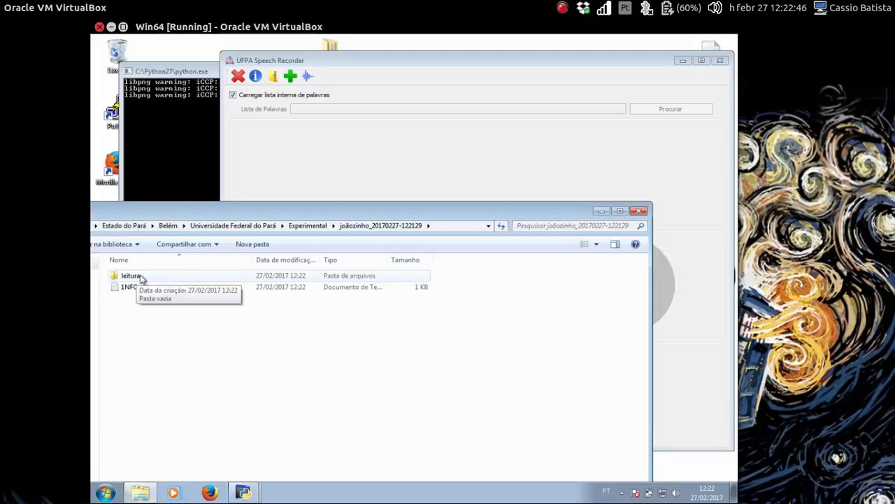
{"action": "double_click", "coordinate": [146, 276]}
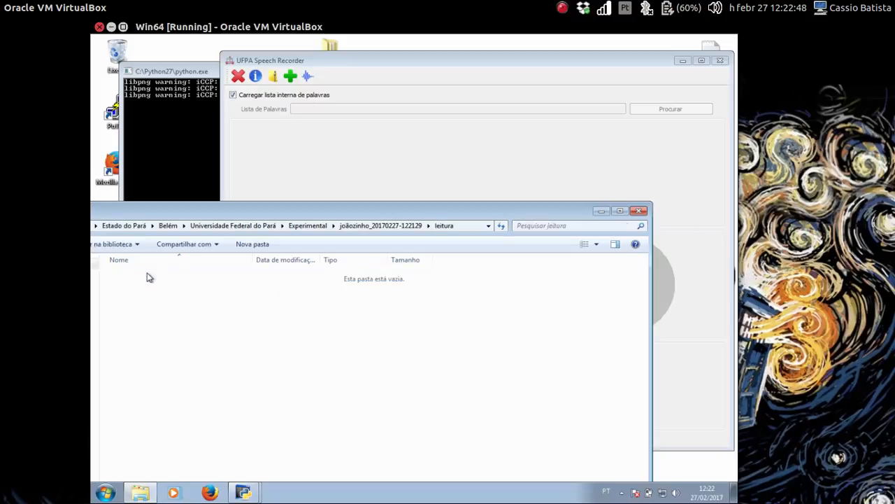
- Open the session's 1NFO.me record in Notepad, review the student details, and close it
{"action": "left_click", "coordinate": [396, 227]}
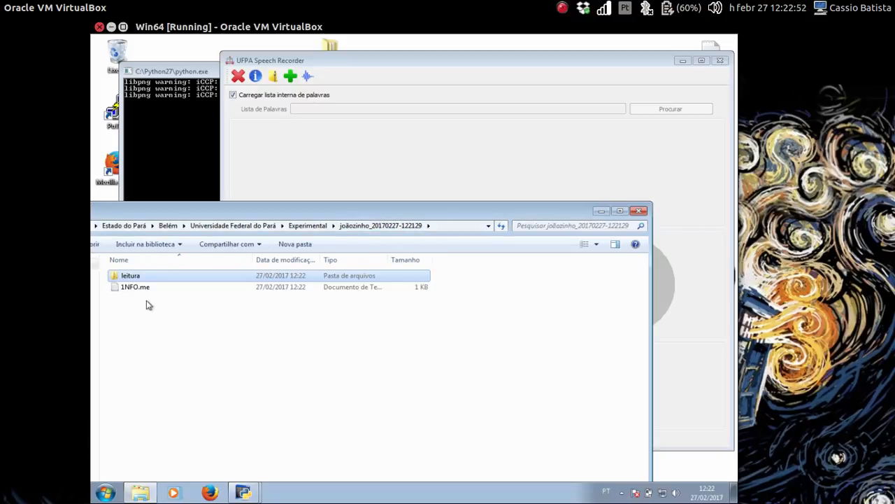
{"action": "double_click", "coordinate": [143, 288]}
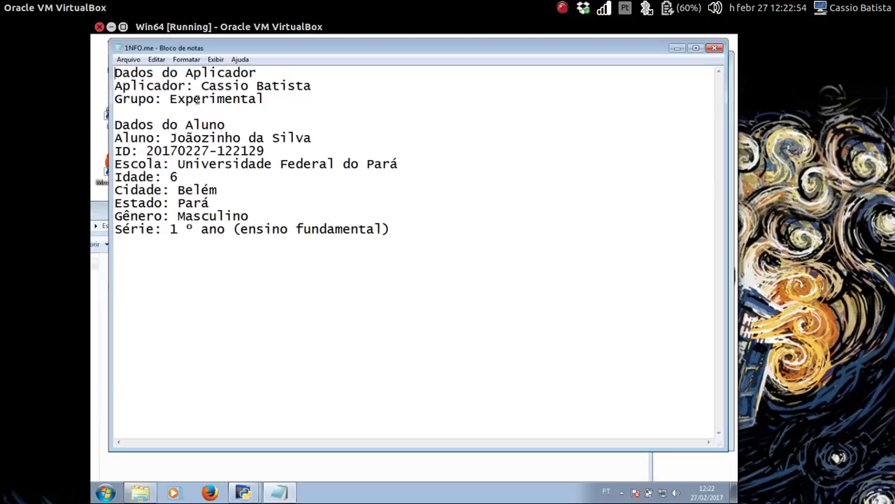
{"action": "left_click_drag", "start_coordinate": [202, 49], "coordinate": [218, 110]}
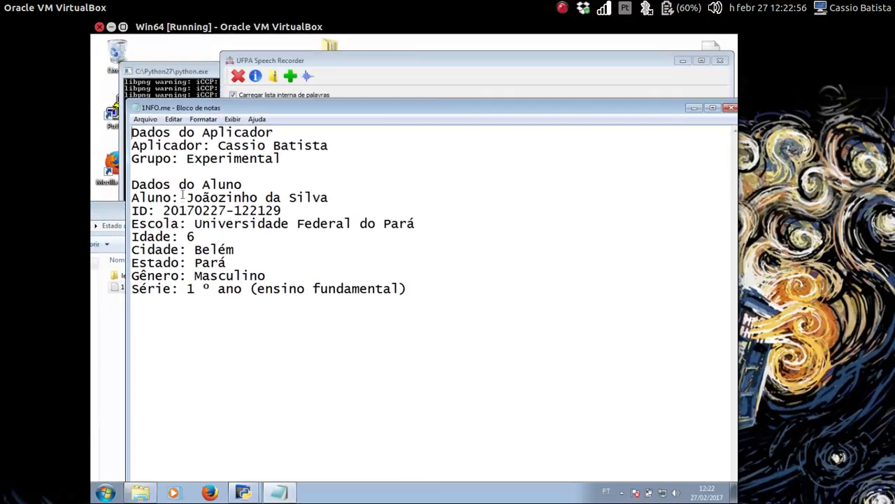
{"action": "left_click_drag", "start_coordinate": [180, 199], "coordinate": [263, 260]}
{"action": "left_click", "coordinate": [500, 251]}
{"action": "left_click_drag", "start_coordinate": [541, 110], "coordinate": [516, 100]}
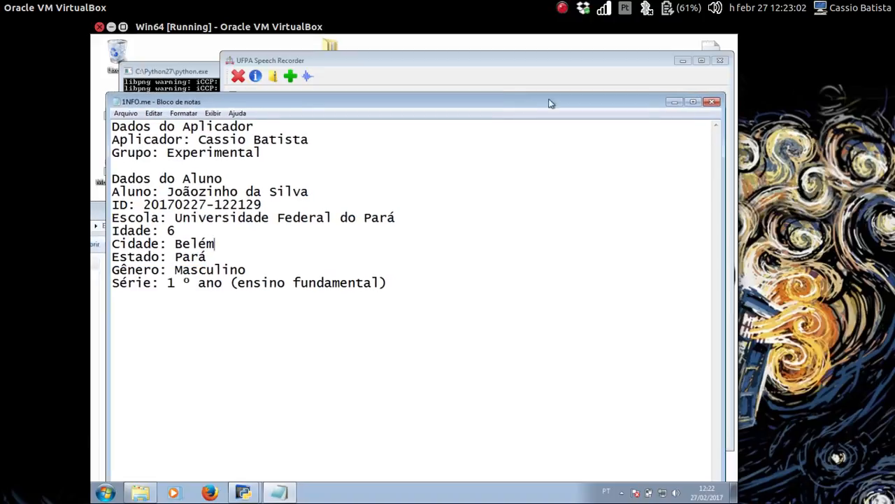
{"action": "left_click", "coordinate": [708, 102]}
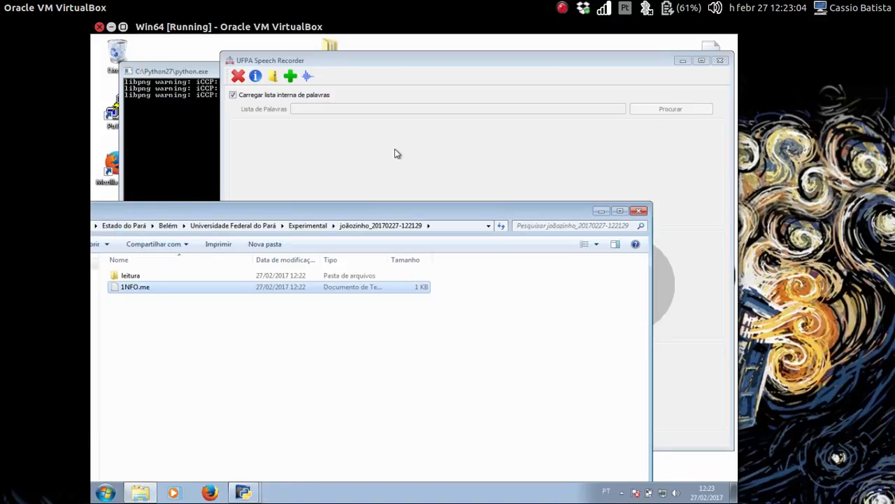
- Bring the recorder forward, then open res\Lista de Palavras.windows from the aluno folder in Notepad
{"action": "left_click", "coordinate": [395, 152]}
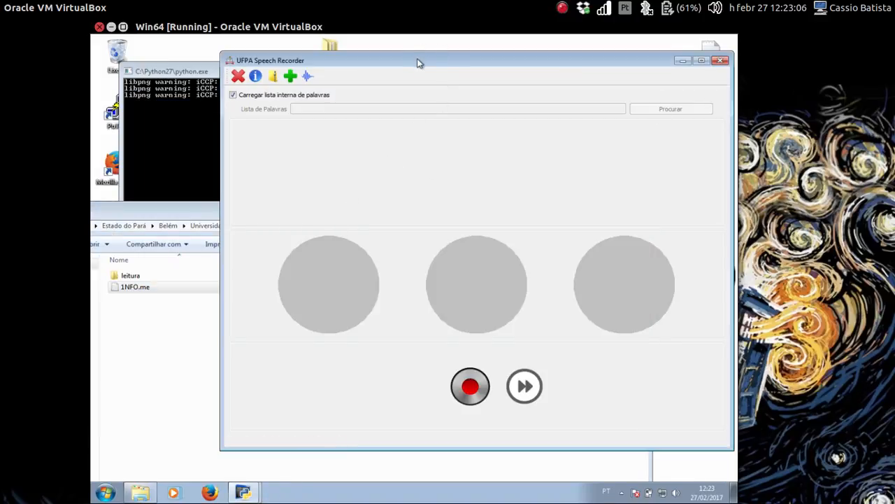
{"action": "left_click_drag", "start_coordinate": [421, 65], "coordinate": [391, 68]}
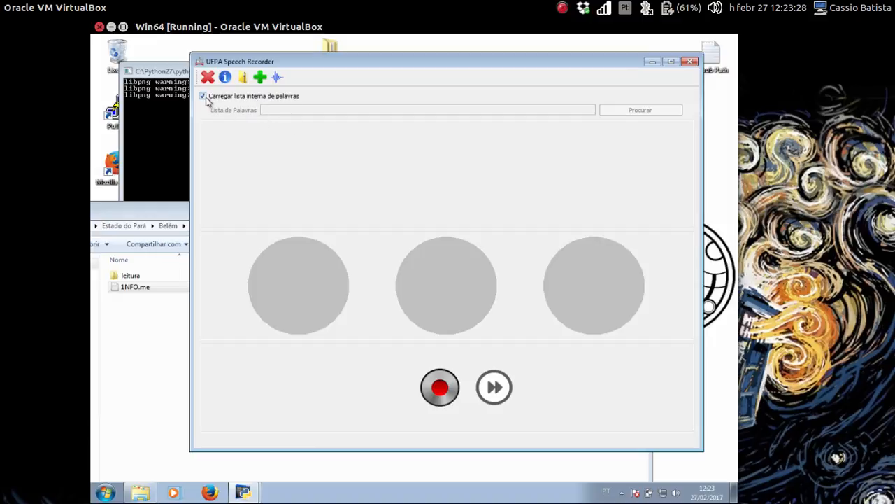
{"action": "left_click", "coordinate": [138, 324]}
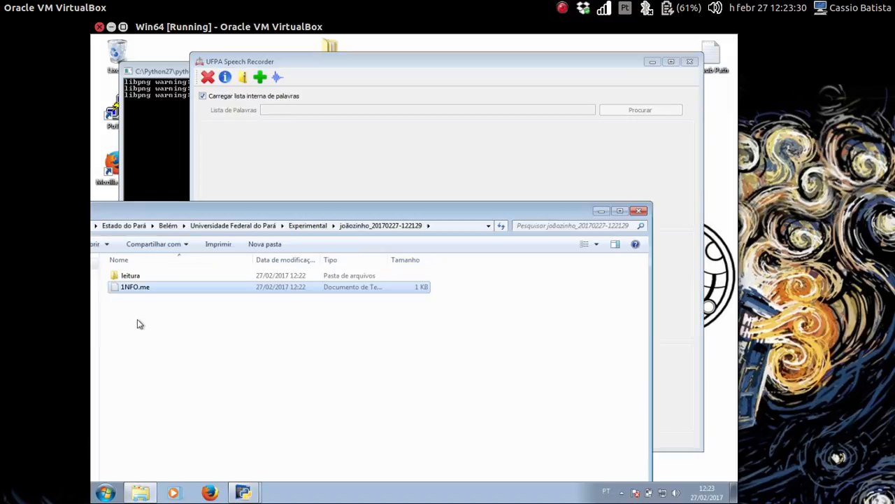
{"action": "left_click", "coordinate": [137, 324]}
{"action": "left_click_drag", "start_coordinate": [172, 217], "coordinate": [207, 219]}
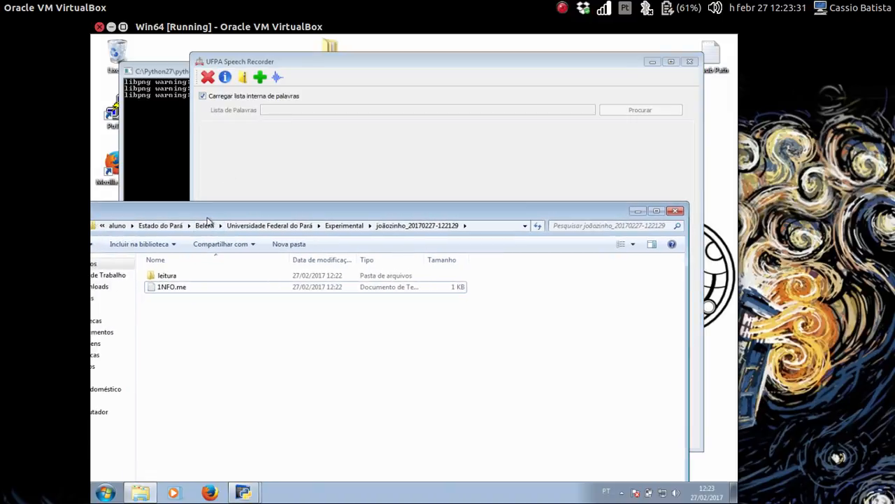
{"action": "left_click", "coordinate": [119, 225]}
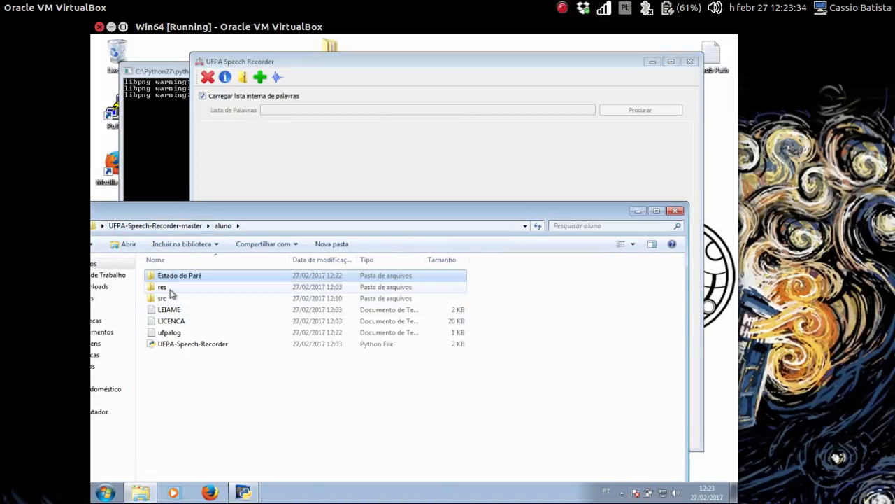
{"action": "double_click", "coordinate": [168, 292]}
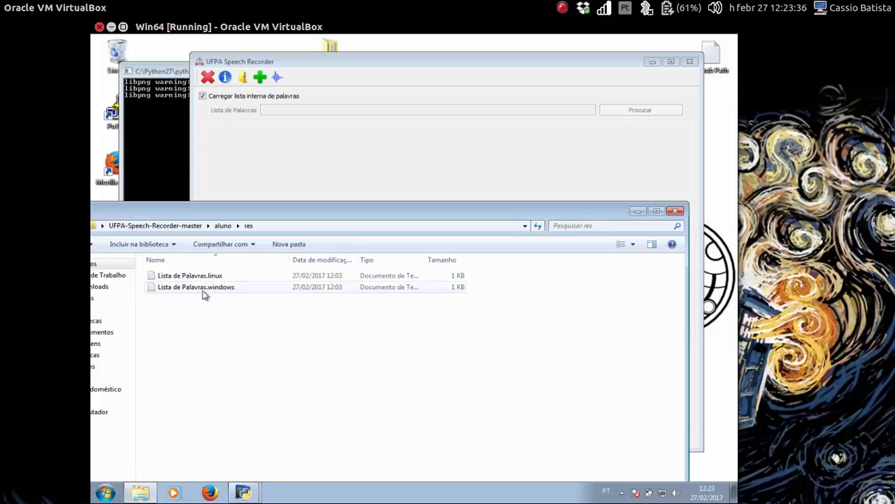
{"action": "double_click", "coordinate": [205, 288]}
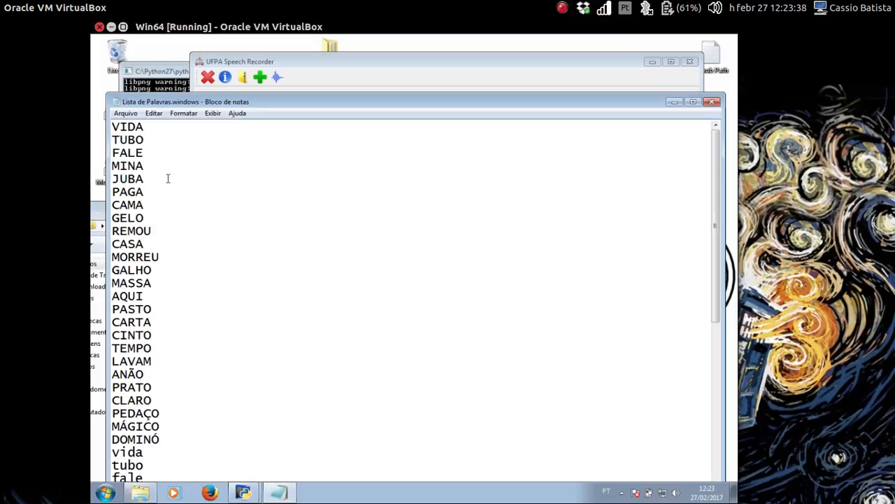
- Select the uppercase words VIDA through DOMINÓ, scroll the list, then close Notepad
{"action": "left_click_drag", "start_coordinate": [192, 102], "coordinate": [196, 49]}
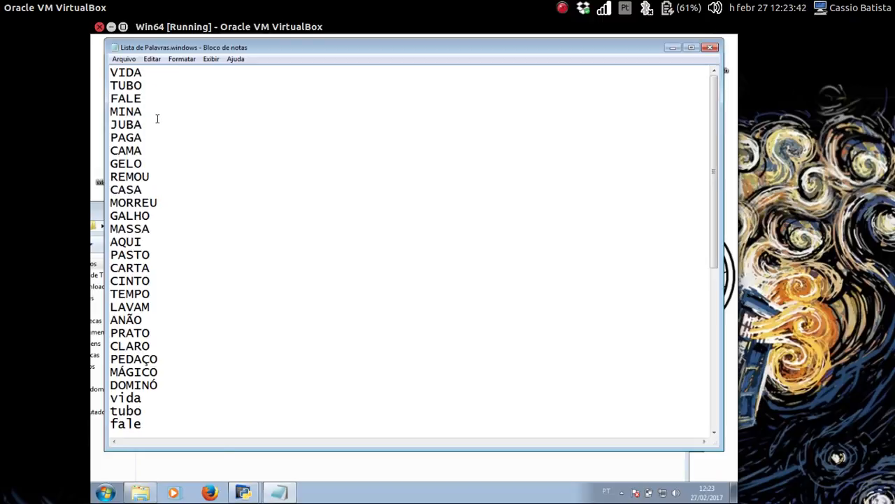
{"action": "key", "text": "shift+Down"}
{"action": "key", "text": "shift+Down"}
{"action": "key", "text": "shift+Down"}
{"action": "key", "text": "shift+Down"}
{"action": "key", "text": "shift+Down"}
{"action": "key", "text": "shift+Down"}
{"action": "key", "text": "shift+Down"}
{"action": "key", "text": "shift+Down"}
{"action": "key", "text": "shift+Down"}
{"action": "key", "text": "shift+Down"}
{"action": "key", "text": "shift+Down"}
{"action": "key", "text": "shift+Down"}
{"action": "key", "text": "shift+Down"}
{"action": "key", "text": "shift+Down"}
{"action": "key", "text": "shift+Down"}
{"action": "key", "text": "shift+Down"}
{"action": "key", "text": "shift+Down"}
{"action": "key", "text": "shift+Down"}
{"action": "key", "text": "shift+Down"}
{"action": "key", "text": "shift+Down"}
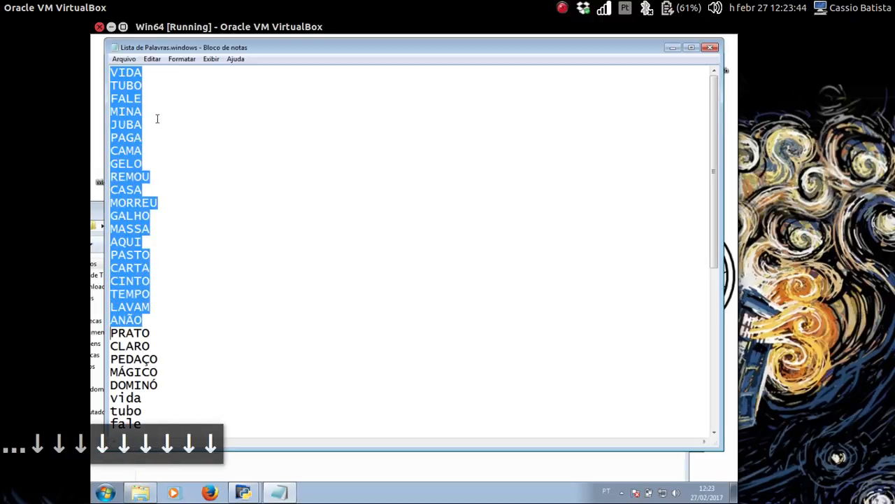
{"action": "key", "text": "shift+Down"}
{"action": "key", "text": "shift+Down"}
{"action": "key", "text": "shift+Down"}
{"action": "key", "text": "shift+Down"}
{"action": "key", "text": "shift+Down"}
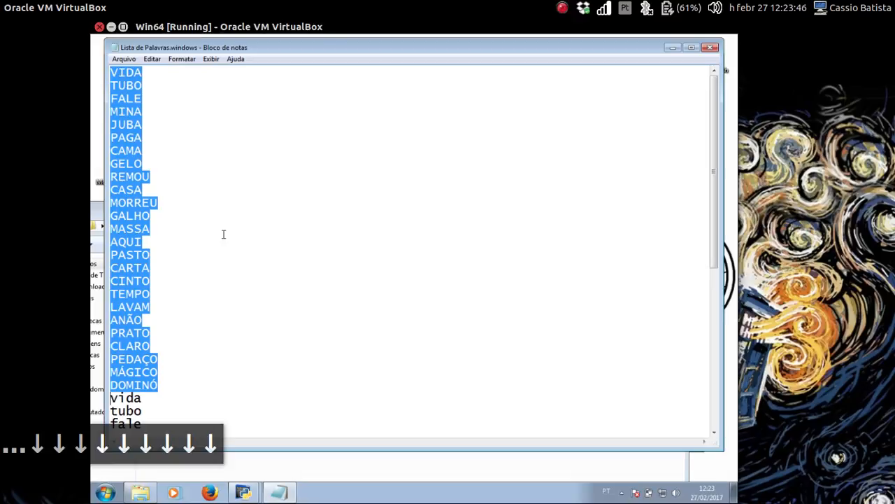
{"action": "scroll", "coordinate": [249, 270], "scroll_direction": "down", "scroll_amount": 8}
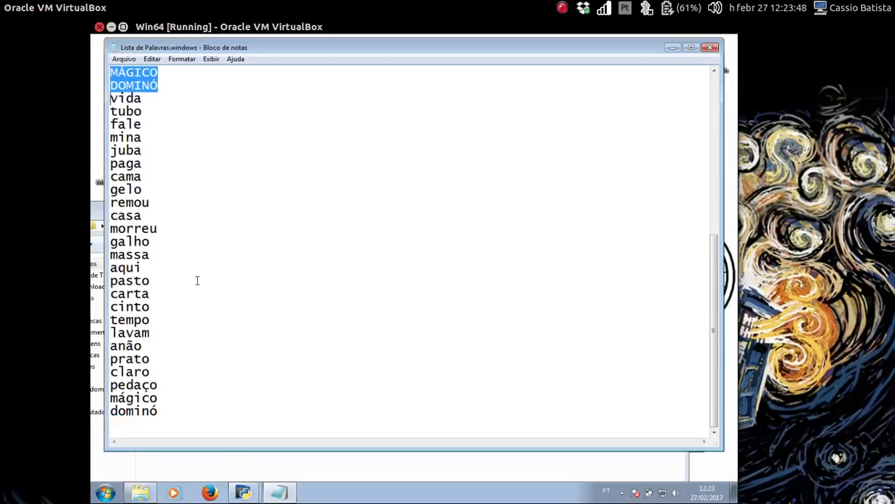
{"action": "scroll", "coordinate": [197, 280], "scroll_direction": "up", "scroll_amount": 8}
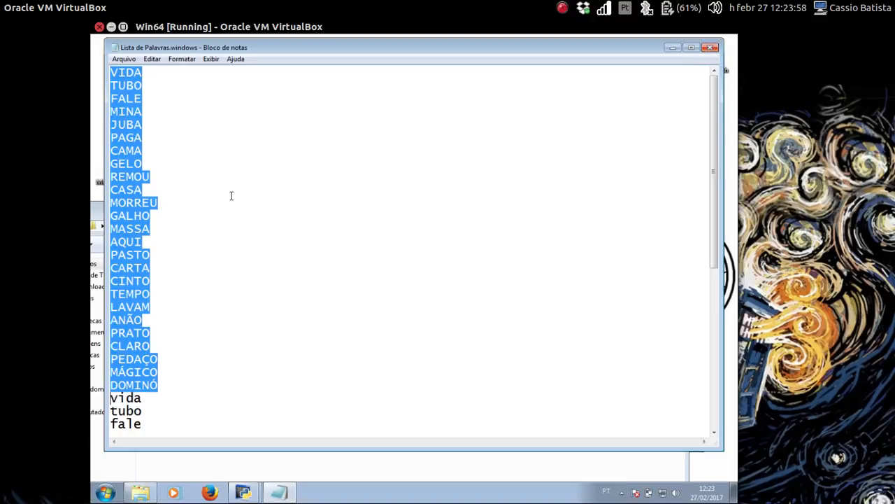
{"action": "left_click", "coordinate": [711, 47]}
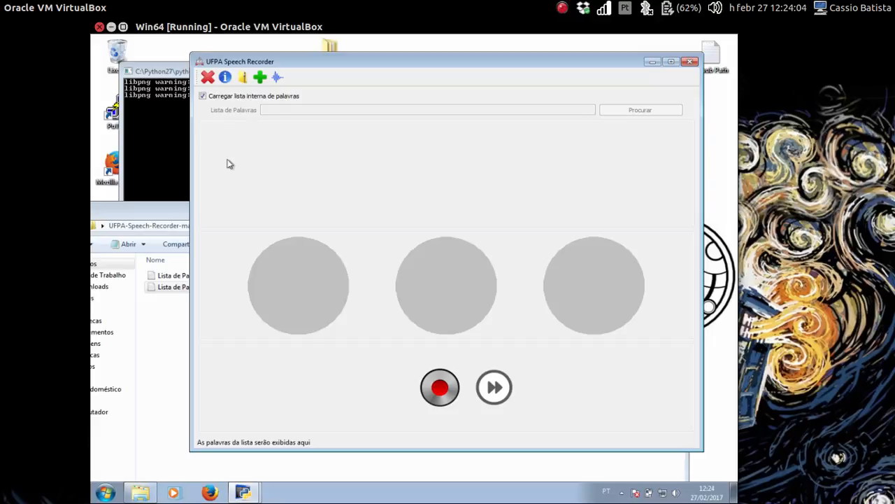
{"action": "left_click", "coordinate": [164, 329]}
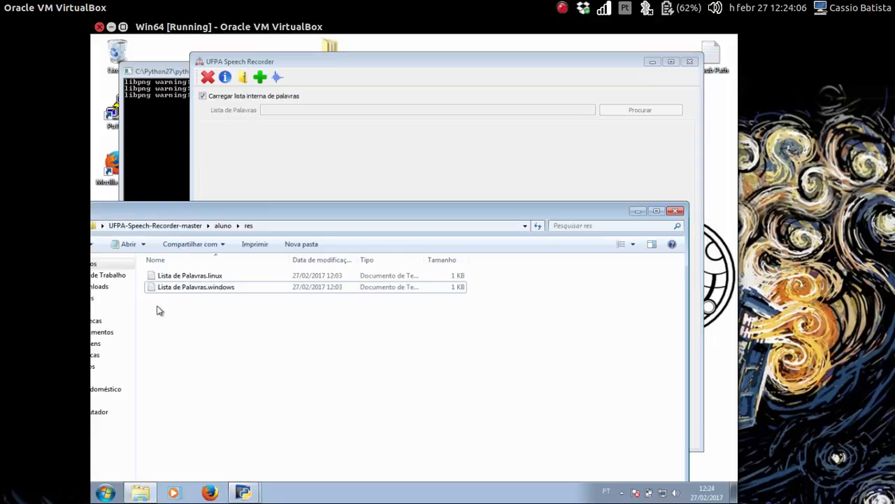
{"action": "left_click", "coordinate": [166, 231]}
{"action": "double_click", "coordinate": [162, 275]}
{"action": "double_click", "coordinate": [167, 275]}
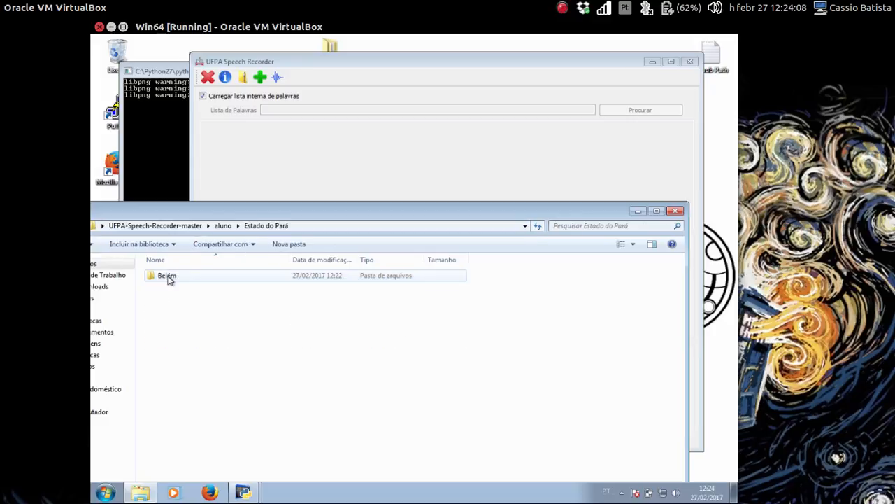
{"action": "double_click", "coordinate": [169, 275]}
{"action": "double_click", "coordinate": [168, 277]}
{"action": "double_click", "coordinate": [168, 277]}
{"action": "double_click", "coordinate": [167, 277]}
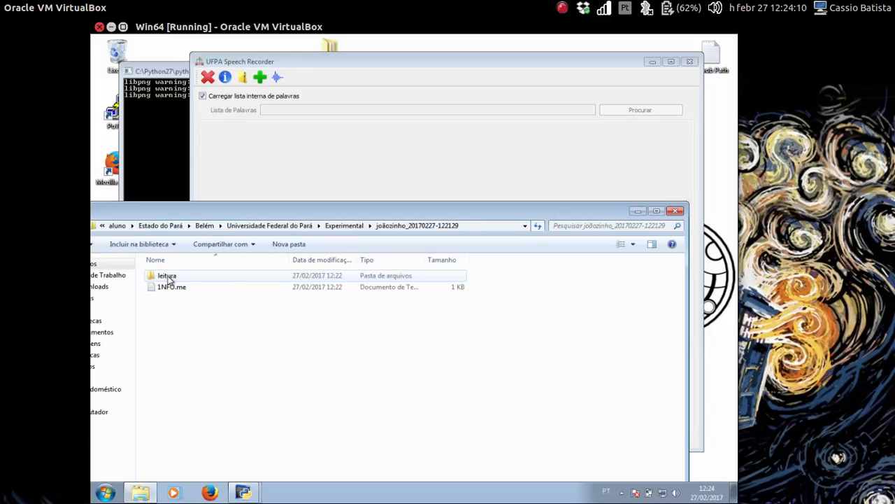
{"action": "left_click", "coordinate": [168, 277]}
{"action": "double_click", "coordinate": [168, 277]}
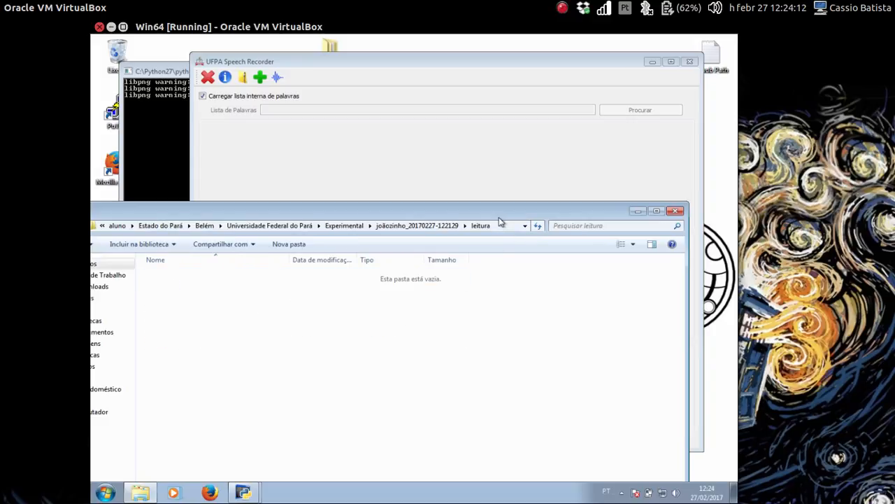
- Minimize the UFPA Speech Recorder window and the python console
{"action": "left_click", "coordinate": [461, 157]}
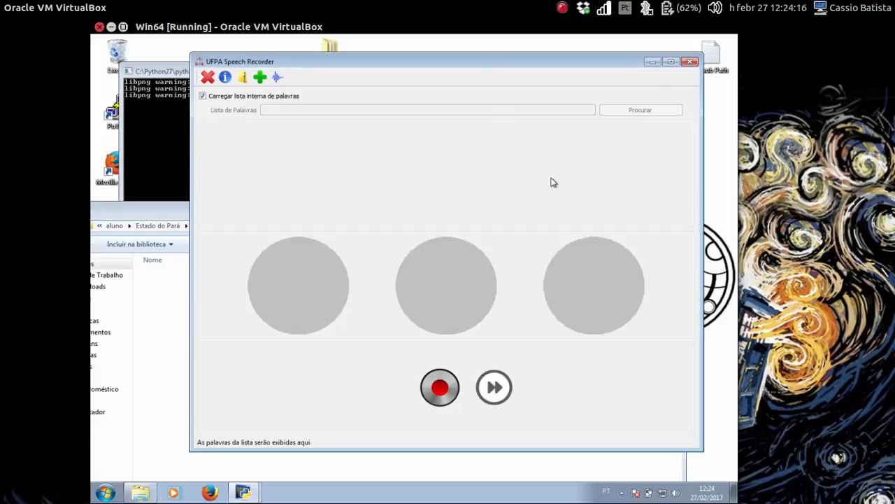
{"action": "left_click", "coordinate": [650, 61]}
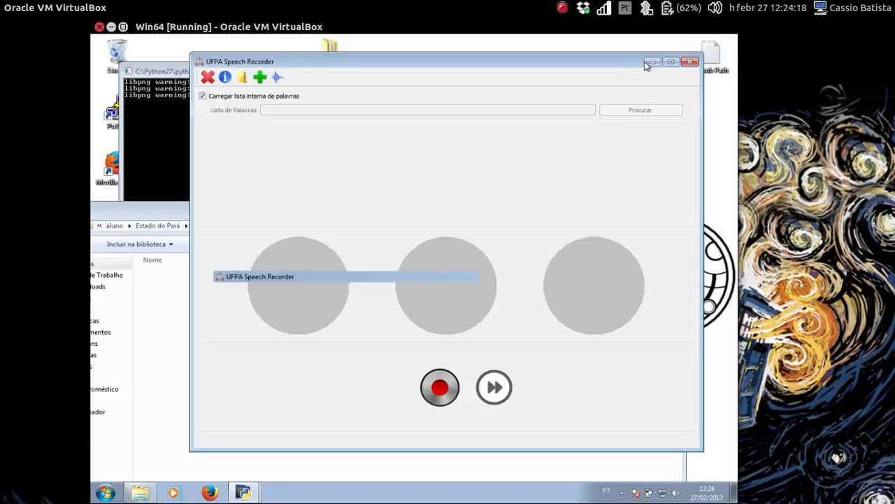
{"action": "left_click", "coordinate": [448, 72]}
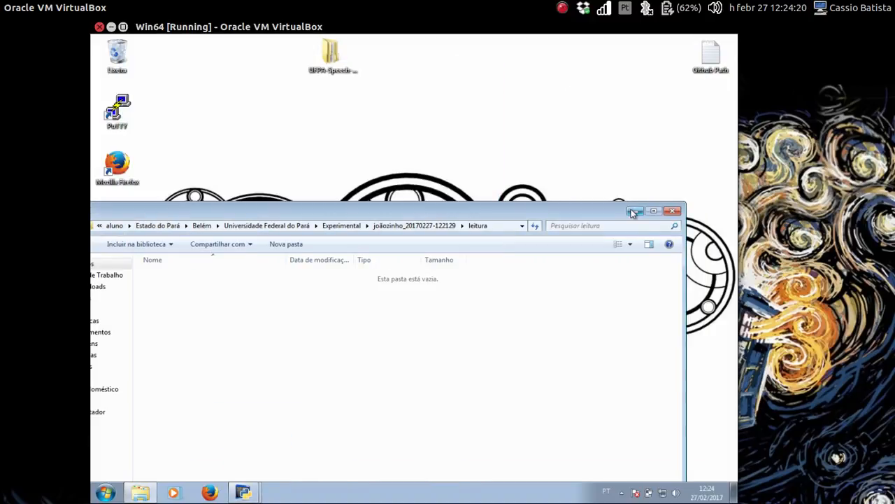
- Create a new desktop text document named Lista_Exemplo and open it in Notepad
{"action": "left_click", "coordinate": [634, 211]}
{"action": "right_click", "coordinate": [524, 152]}
{"action": "mouse_move", "coordinate": [566, 228]}
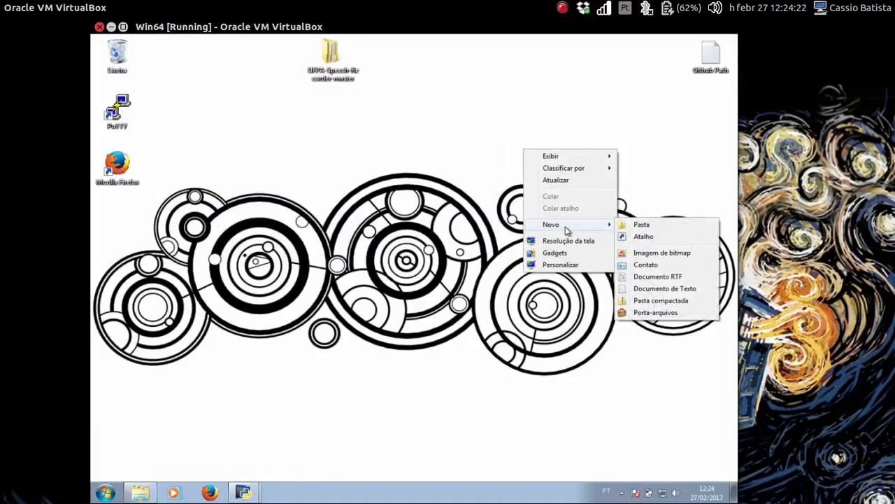
{"action": "left_click", "coordinate": [647, 289]}
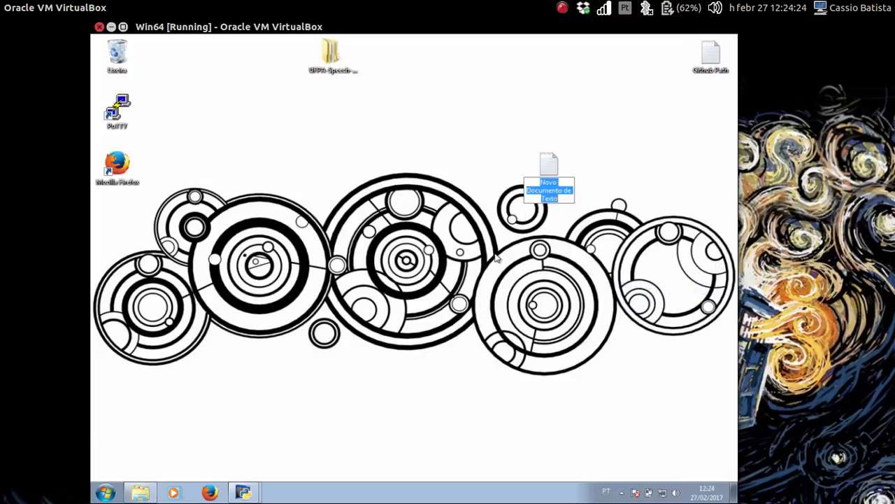
{"action": "type", "text": "Lista de"}
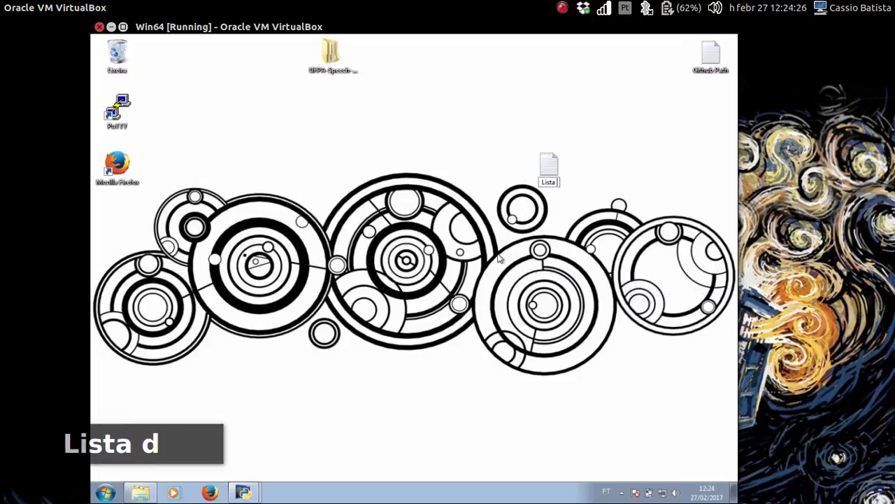
{"action": "key", "text": "BackSpace"}
{"action": "key", "text": "BackSpace"}
{"action": "key", "text": "BackSpace"}
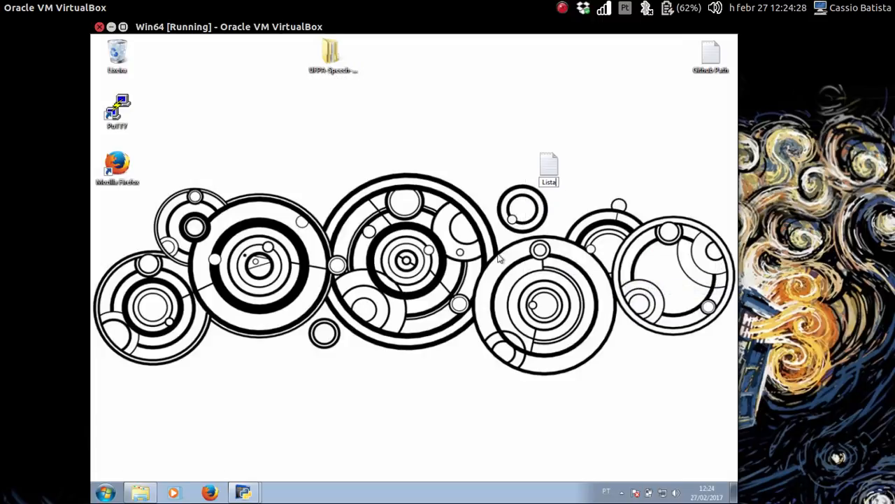
{"action": "type", "text": "_Exemp"}
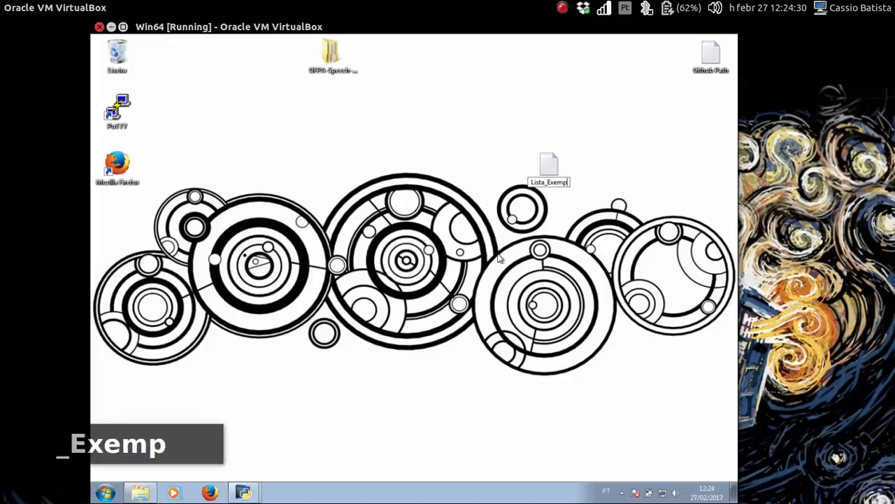
{"action": "type", "text": "lo"}
{"action": "key", "text": "Return"}
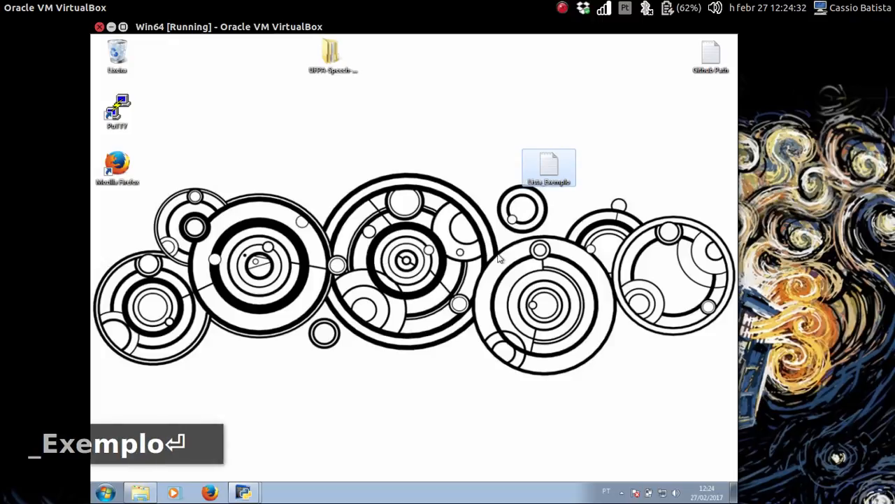
{"action": "double_click", "coordinate": [547, 170]}
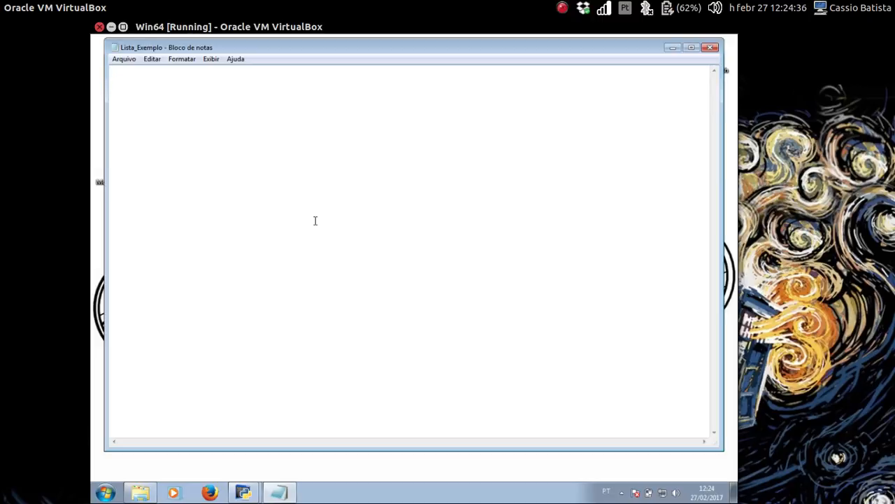
- Type CORAÇÃO, pés and MÃOS on separate lines, correcting the third word's capitalisation
{"action": "type", "text": "CORAÇÃO"}
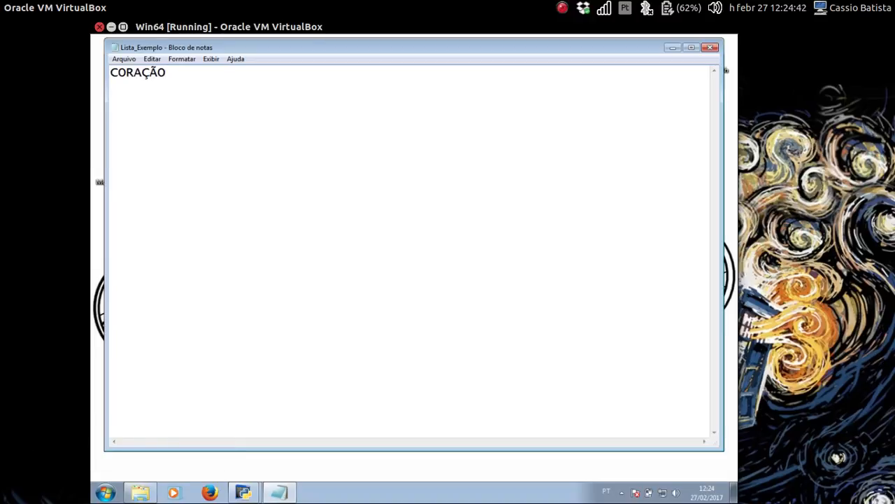
{"action": "key", "text": "Return"}
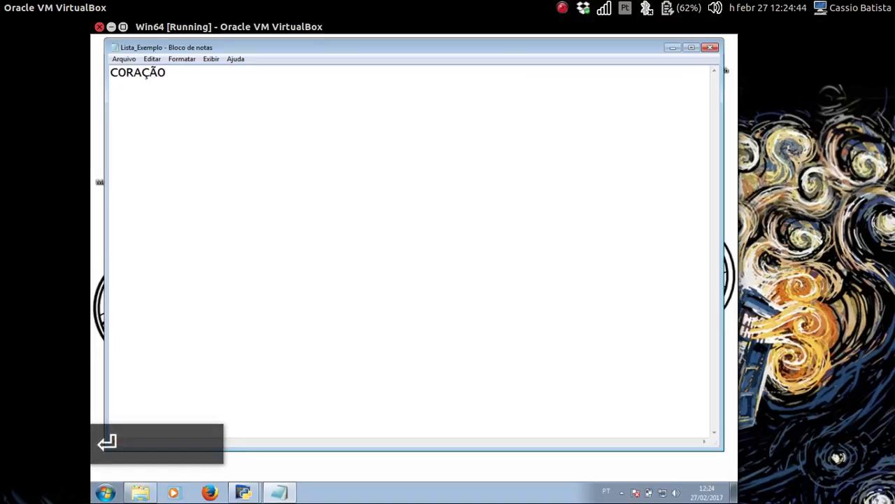
{"action": "type", "text": "pés"}
{"action": "key", "text": "Return"}
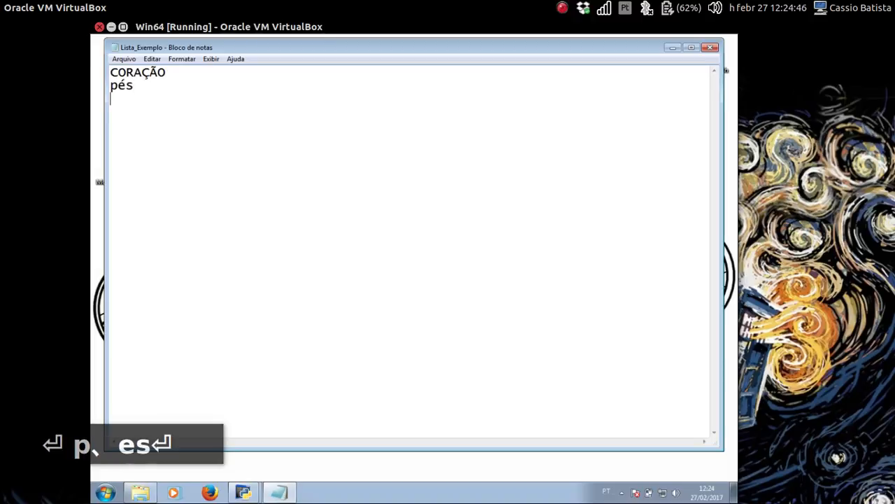
{"action": "type", "text": "mÃOS"}
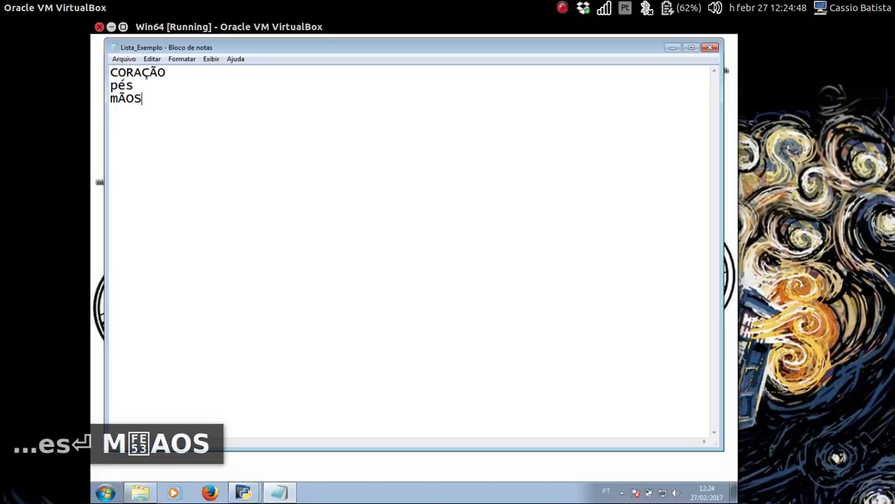
{"action": "key", "text": "BackSpace"}
{"action": "key", "text": "BackSpace"}
{"action": "key", "text": "BackSpace"}
{"action": "key", "text": "BackSpace"}
{"action": "type", "text": "MÃO"}
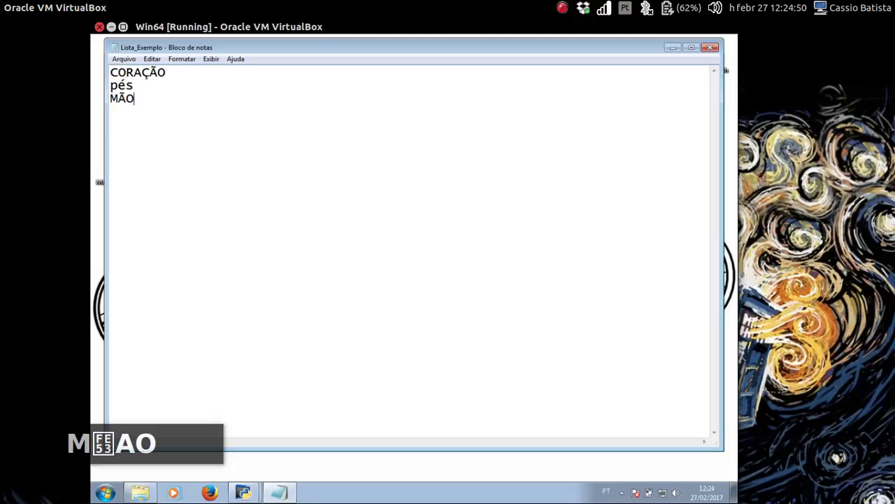
{"action": "type", "text": "S"}
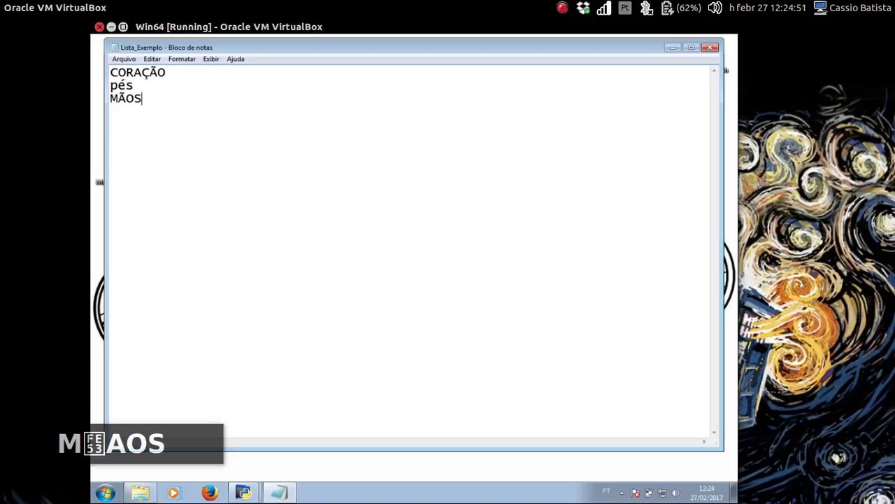
{"action": "left_click", "coordinate": [125, 60]}
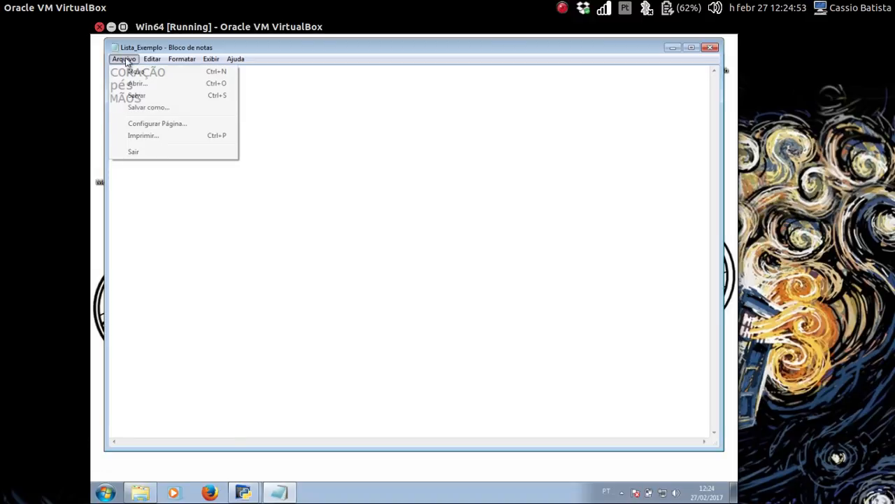
- Save Lista_Exemplo with UTF-8 encoding over the existing file and close Notepad
{"action": "left_click", "coordinate": [198, 108]}
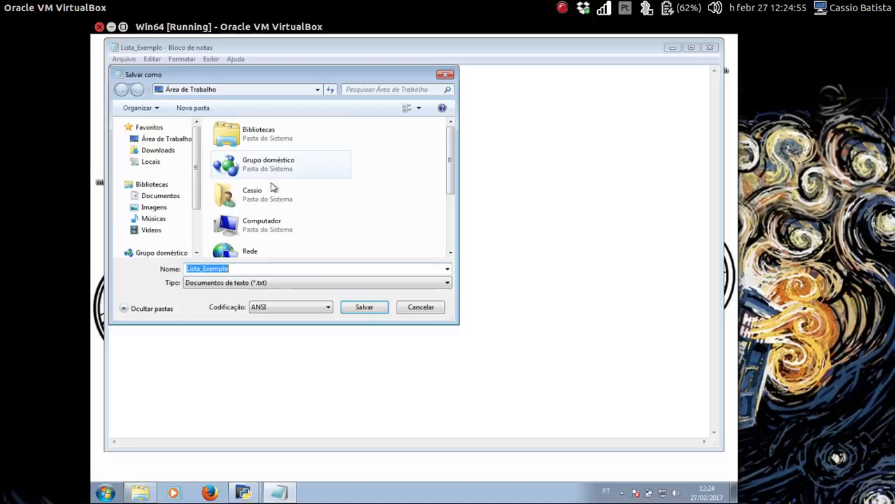
{"action": "left_click", "coordinate": [279, 309]}
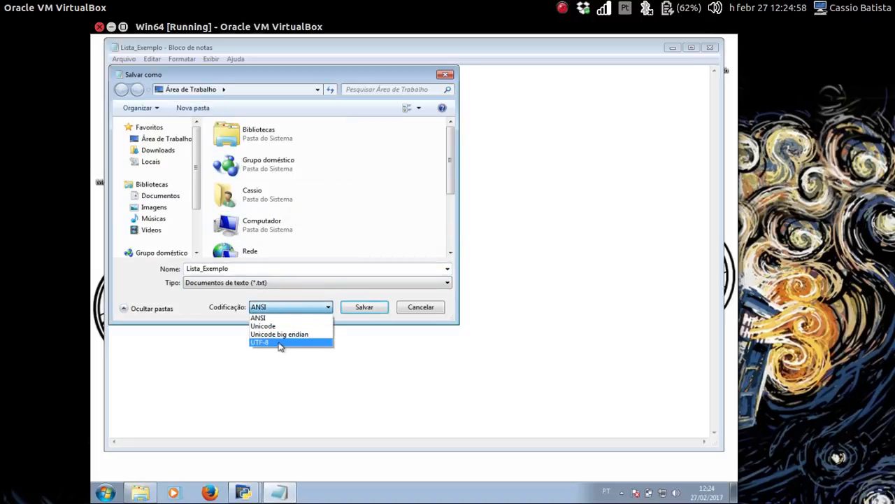
{"action": "left_click", "coordinate": [280, 342]}
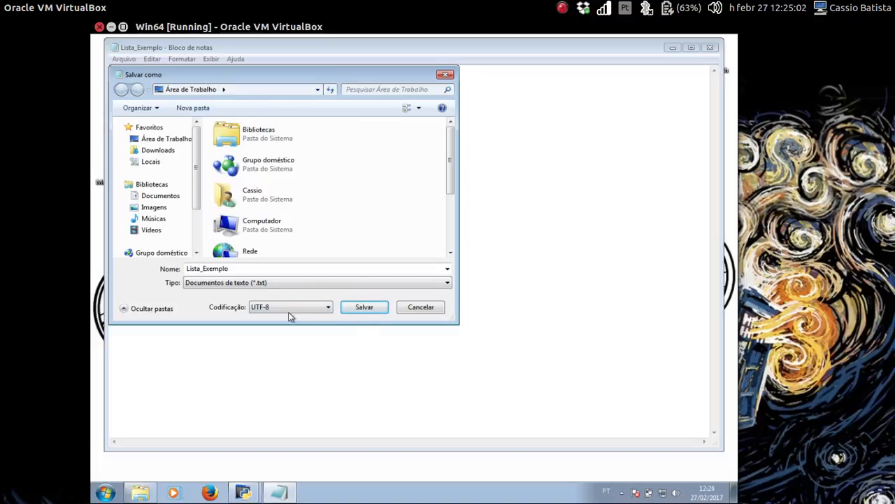
{"action": "left_click", "coordinate": [364, 310]}
{"action": "left_click", "coordinate": [441, 264]}
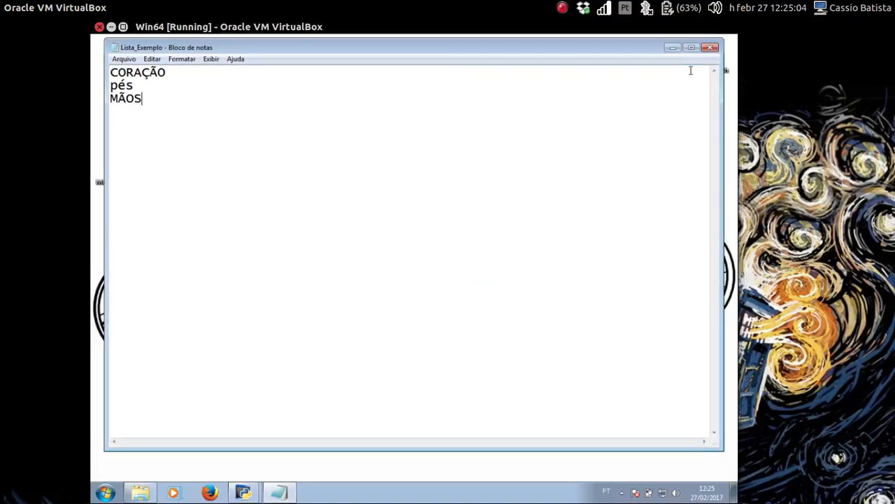
{"action": "left_click", "coordinate": [710, 46]}
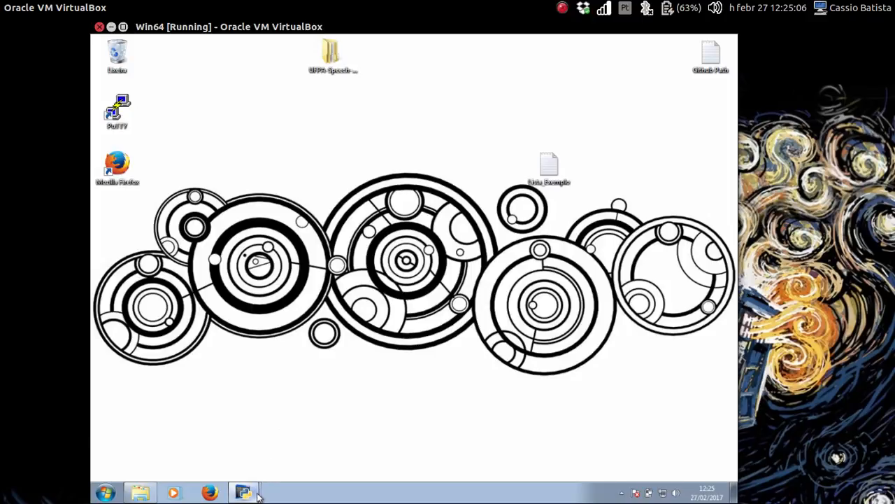
- Bring the UFPA Speech Recorder window to the front
{"action": "mouse_move", "coordinate": [246, 488]}
{"action": "left_click", "coordinate": [238, 465]}
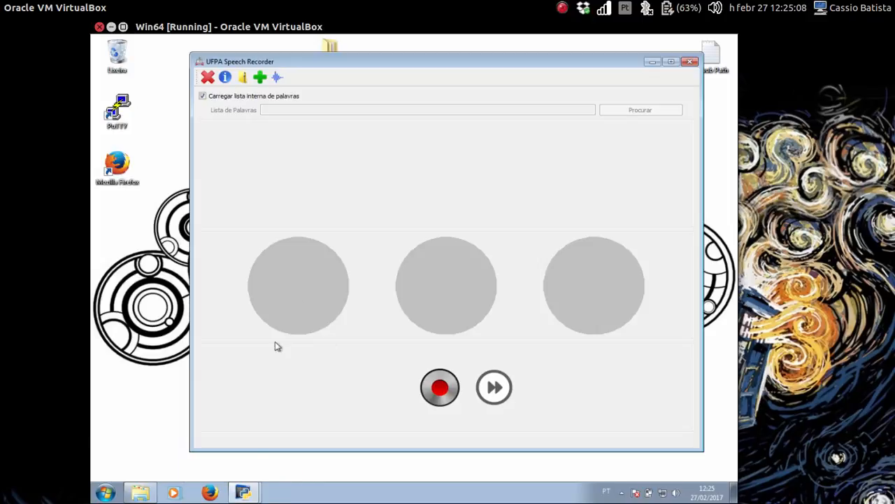
{"action": "left_click", "coordinate": [241, 450]}
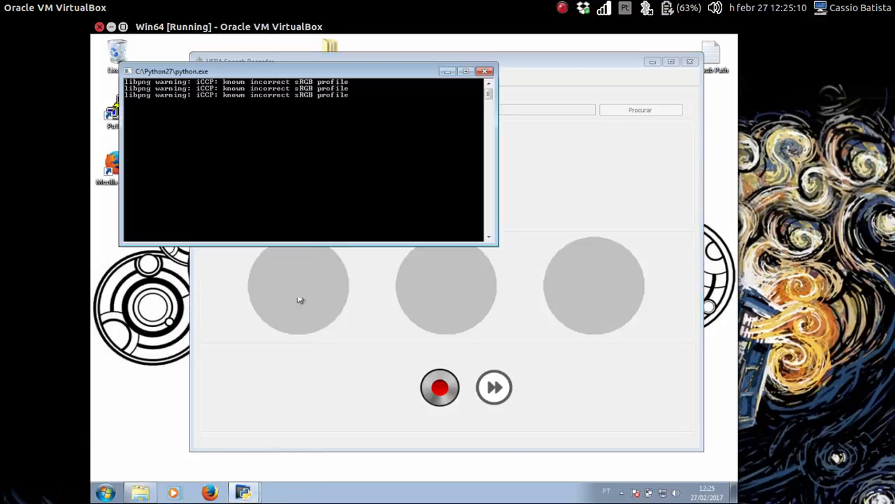
{"action": "left_click", "coordinate": [562, 239]}
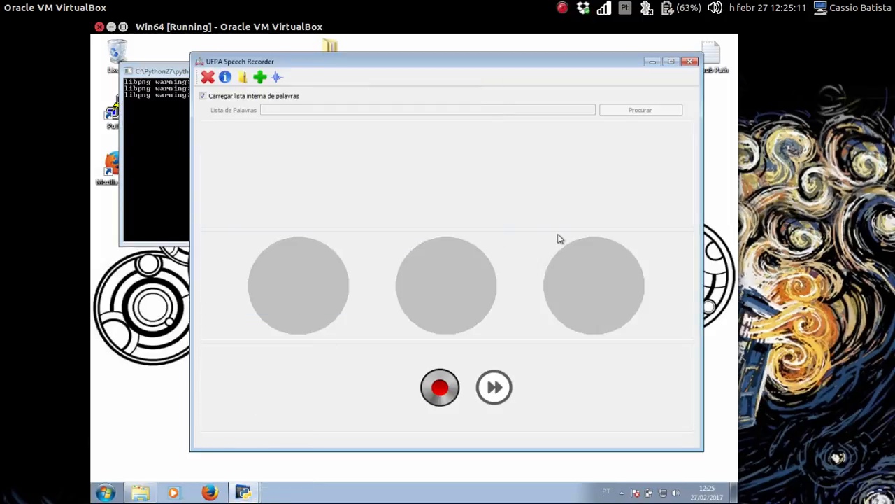
{"action": "left_click", "coordinate": [133, 496]}
{"action": "left_click", "coordinate": [340, 182]}
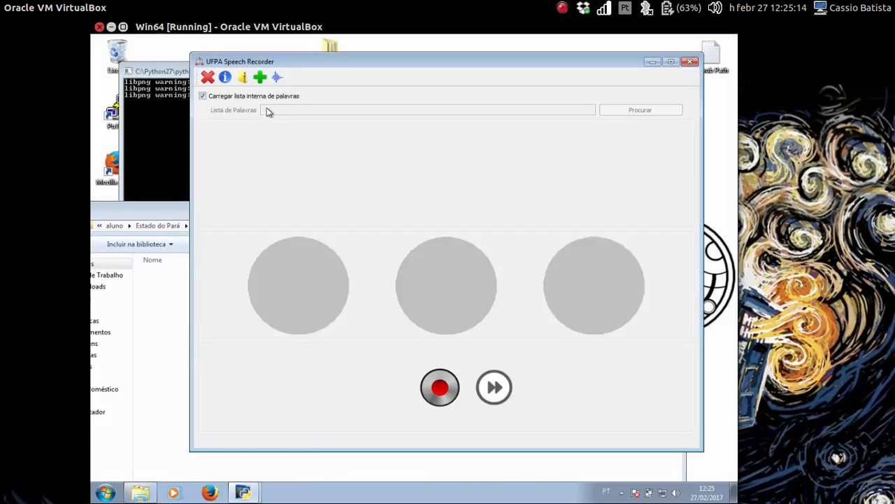
- Turn off the built-in word list and load Lista_Exemplo from the Desktop
{"action": "left_click", "coordinate": [245, 96]}
{"action": "left_click", "coordinate": [657, 109]}
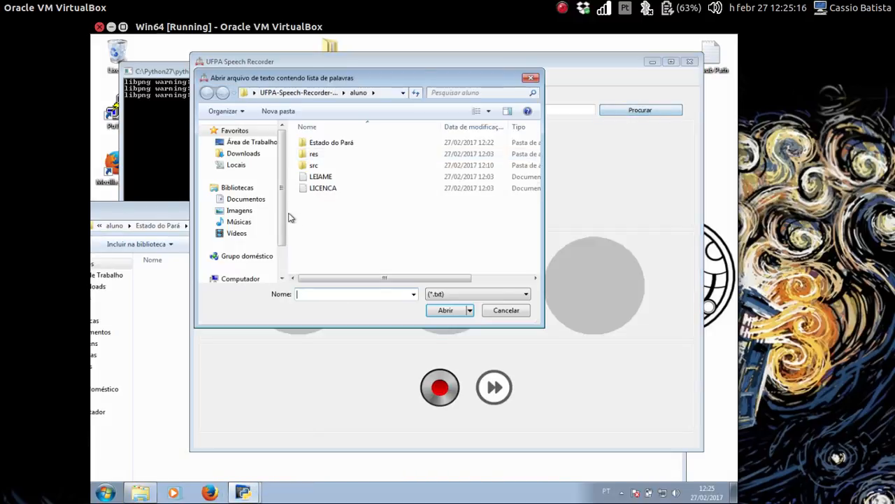
{"action": "left_click", "coordinate": [250, 142]}
{"action": "scroll", "coordinate": [447, 252], "scroll_direction": "down", "scroll_amount": 2}
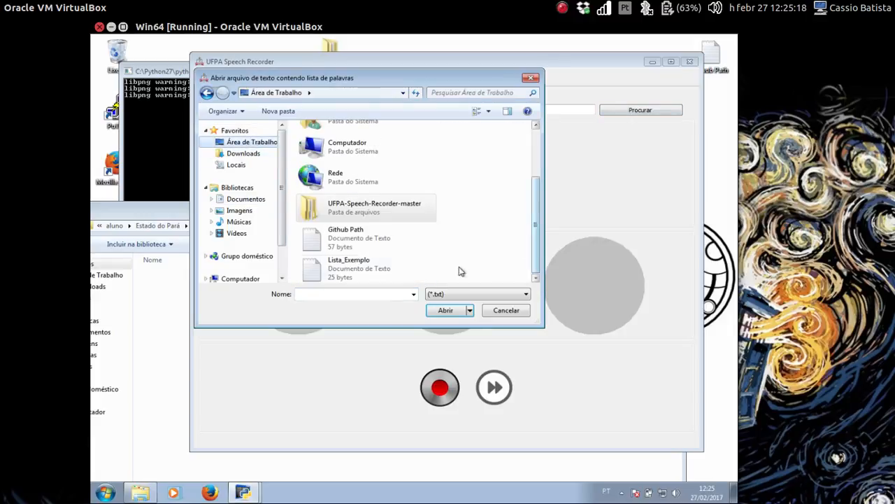
{"action": "left_click", "coordinate": [355, 269]}
{"action": "left_click", "coordinate": [445, 310]}
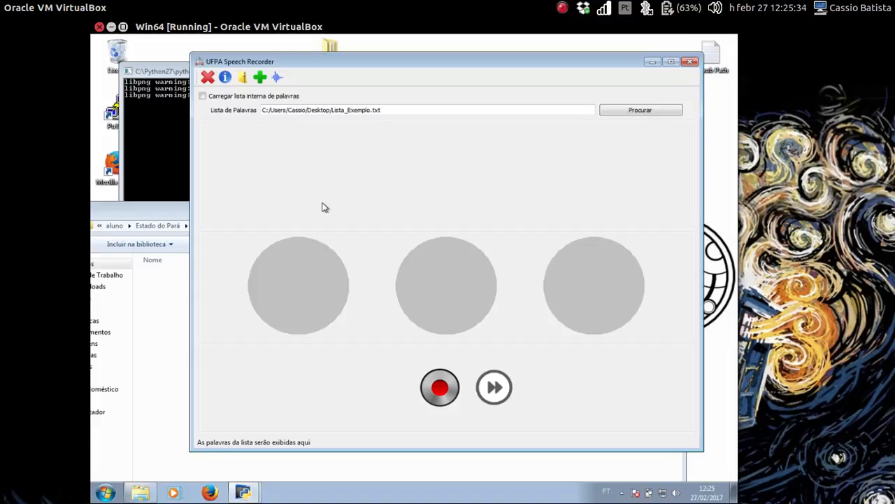
{"action": "type", "text": "cassio"}
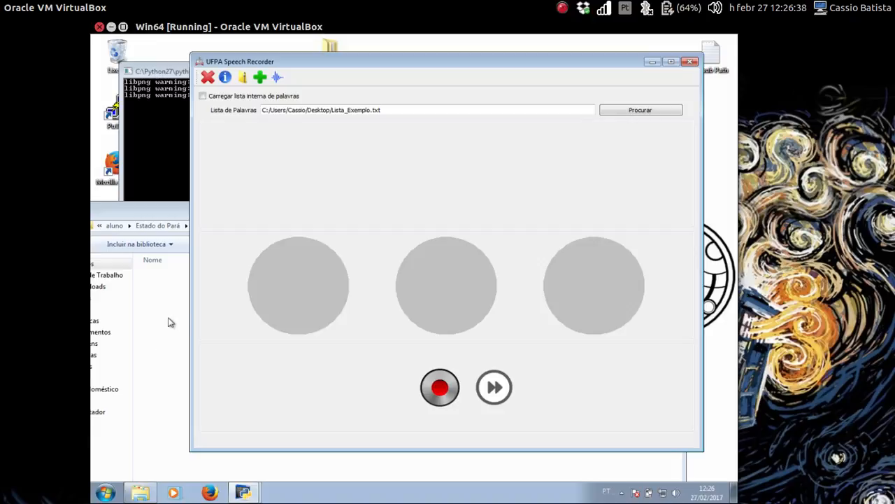
{"action": "left_click", "coordinate": [105, 493]}
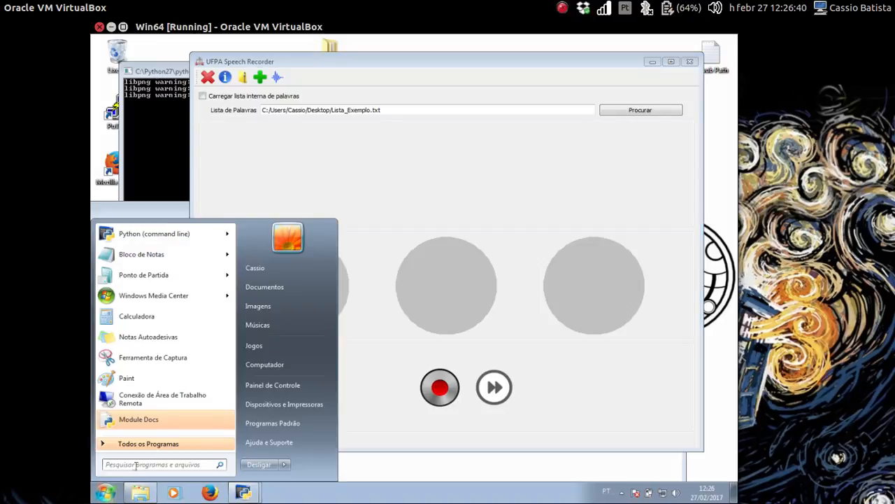
{"action": "type", "text": "mic"}
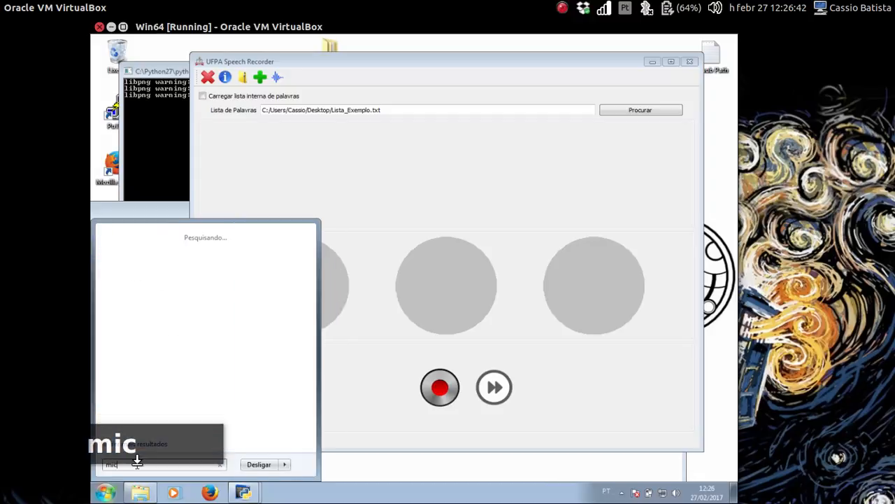
{"action": "type", "text": "rofonn"}
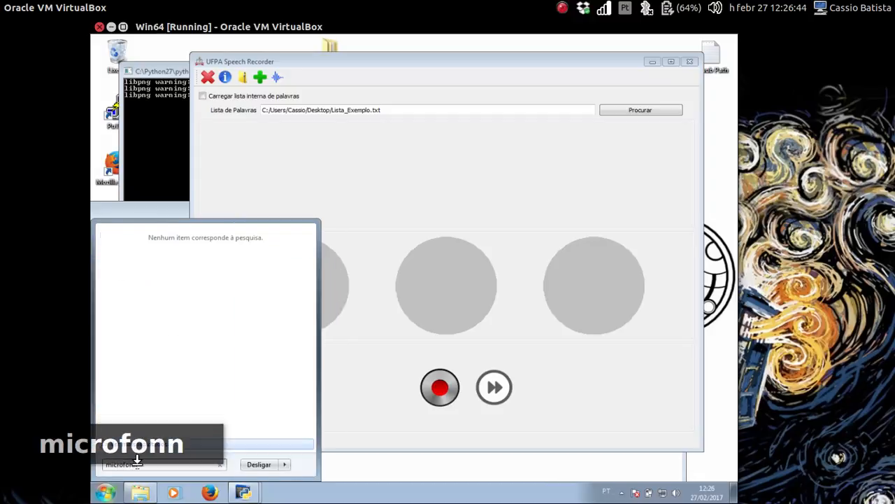
{"action": "key", "text": "BackSpace"}
{"action": "type", "text": "e"}
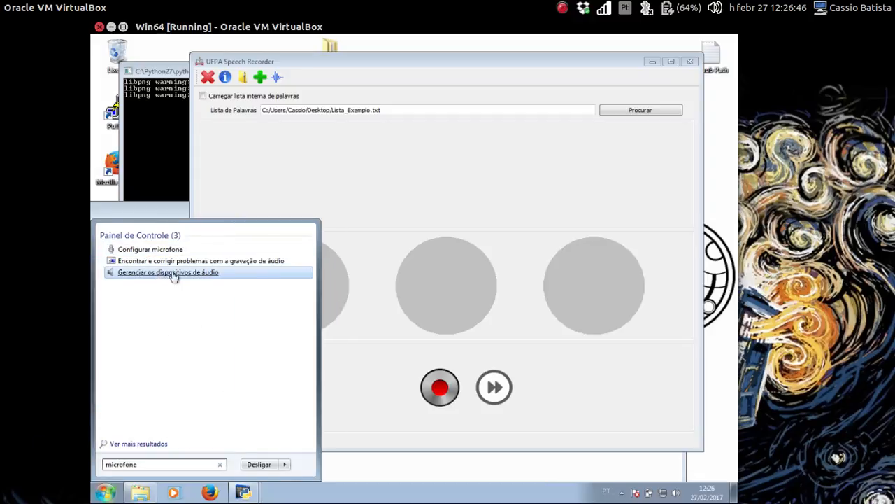
{"action": "left_click", "coordinate": [196, 276]}
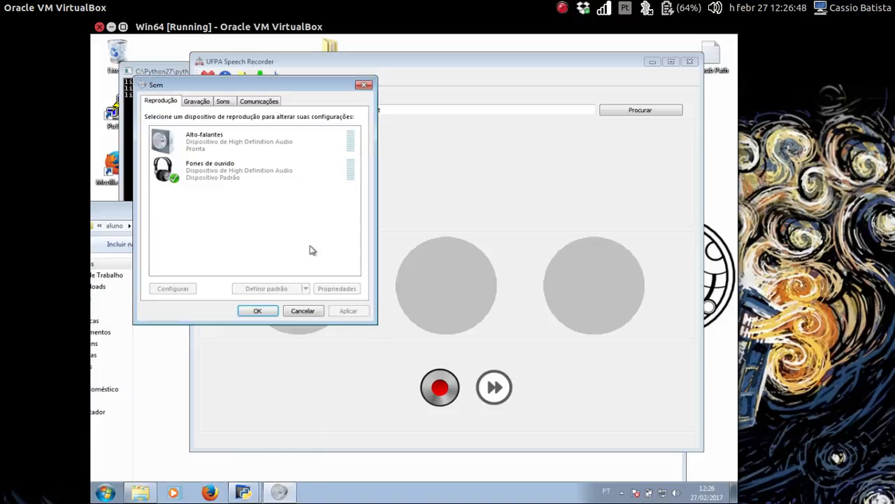
{"action": "left_click", "coordinate": [199, 103]}
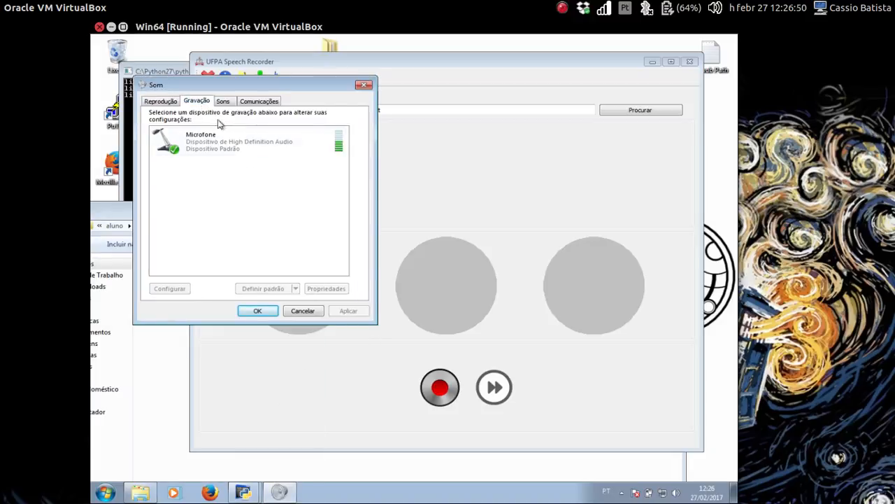
{"action": "left_click", "coordinate": [265, 147]}
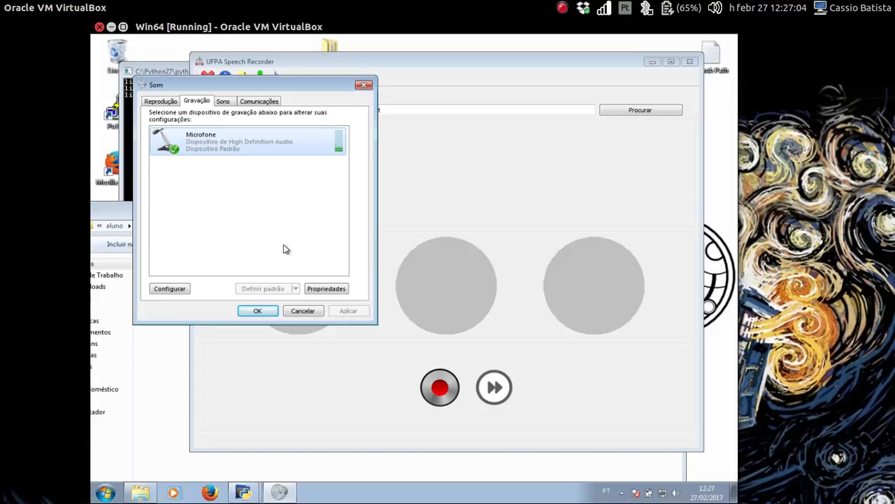
{"action": "left_click", "coordinate": [335, 291]}
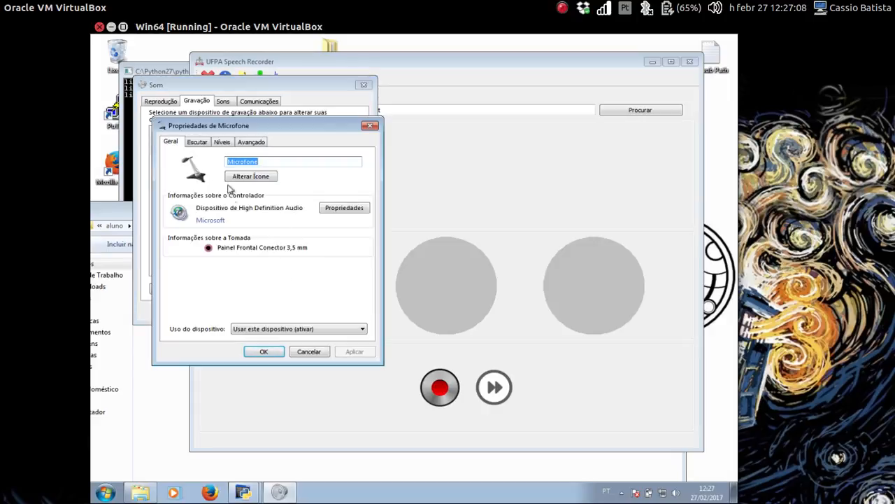
{"action": "left_click", "coordinate": [221, 142]}
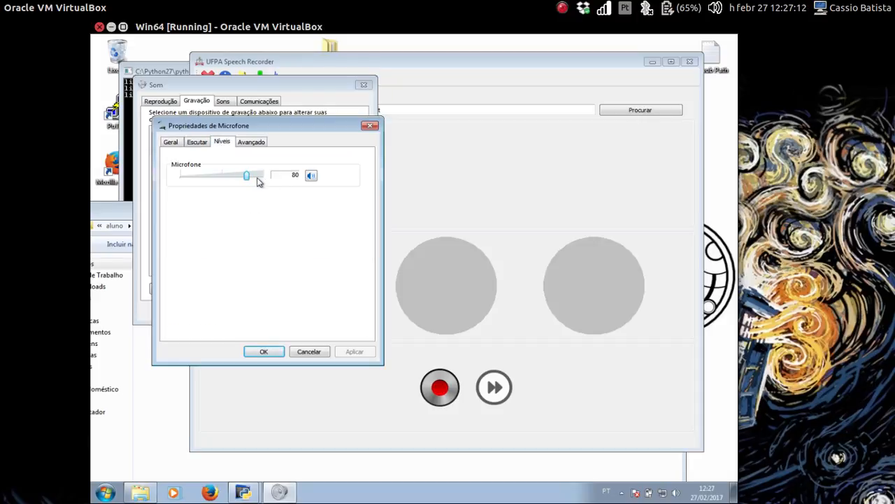
{"action": "left_click", "coordinate": [264, 351]}
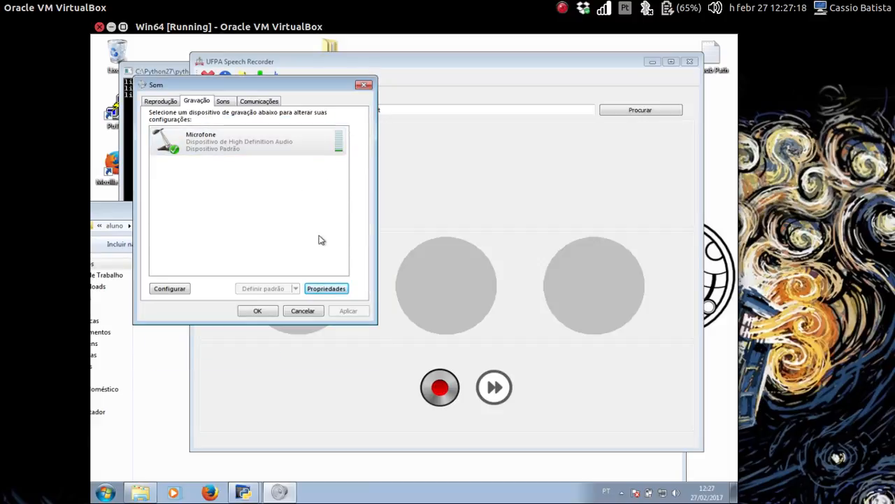
{"action": "left_click", "coordinate": [257, 312]}
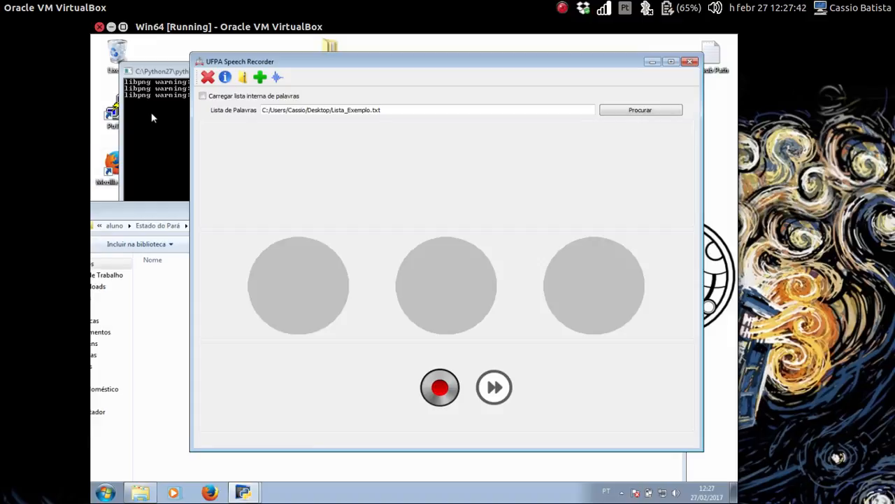
- Record one take of the word pés
{"action": "key", "text": "Up"}
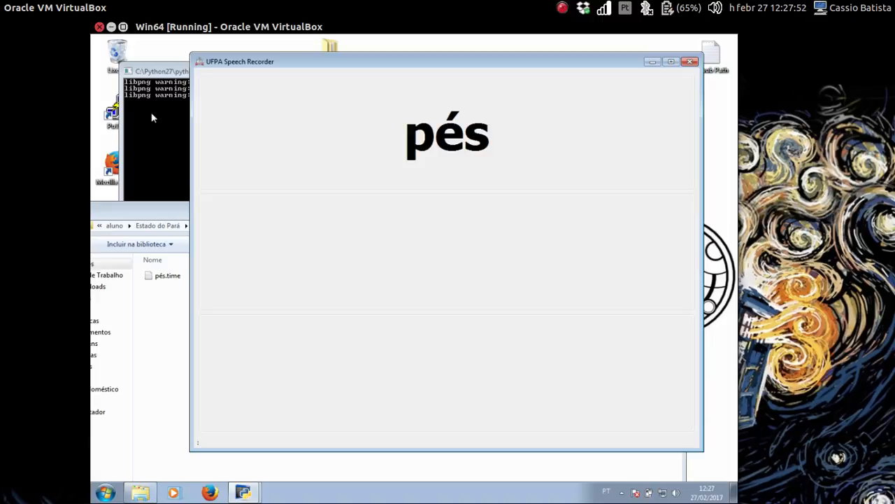
{"action": "key", "text": "Up"}
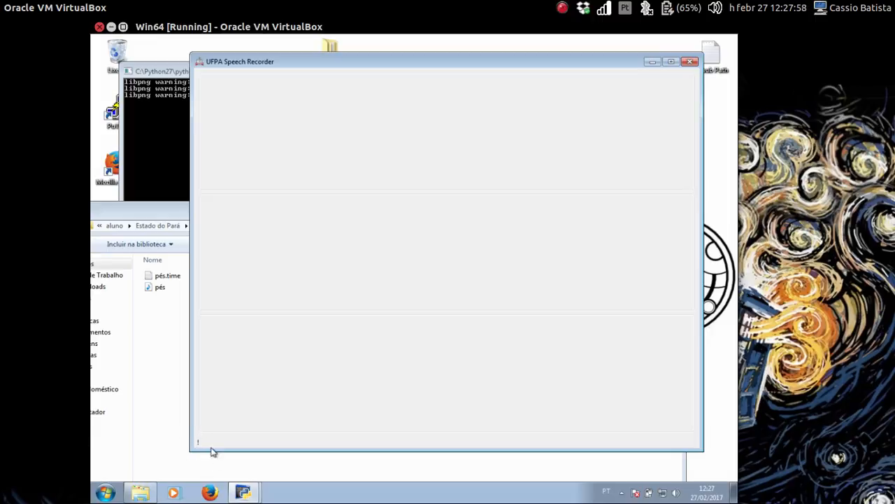
- Move the session folder window left and open pés.time in Notepad
{"action": "left_click", "coordinate": [159, 335]}
{"action": "left_click_drag", "start_coordinate": [242, 215], "coordinate": [216, 214]}
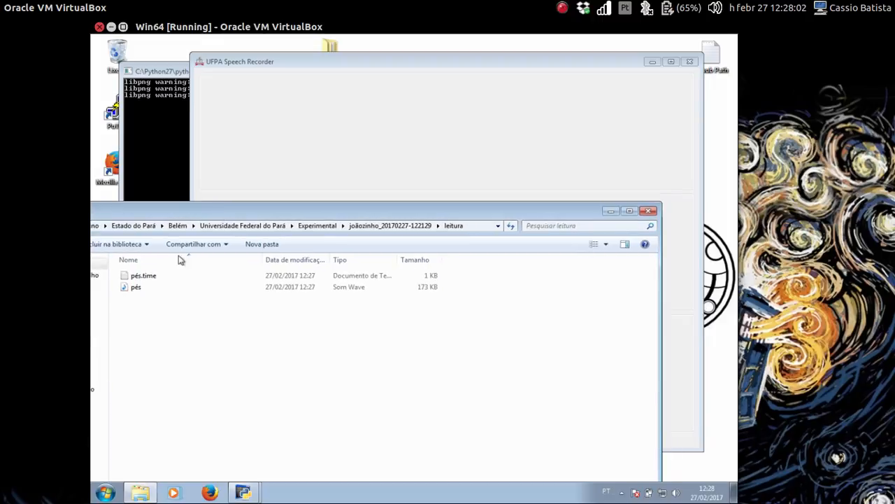
{"action": "double_click", "coordinate": [151, 277]}
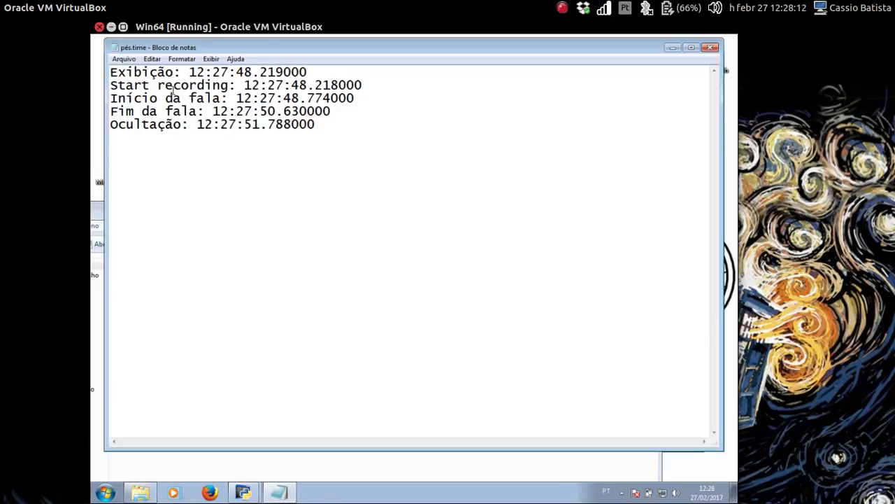
- Review pés.time's display, recording-start and speech timing lines, then close it unchanged
{"action": "double_click", "coordinate": [140, 73]}
{"action": "left_click", "coordinate": [140, 73]}
{"action": "left_click", "coordinate": [181, 73]}
{"action": "key", "text": "shift+Right"}
{"action": "key", "text": "shift+Right"}
{"action": "key", "text": "shift+Right"}
{"action": "key", "text": "shift+Right"}
{"action": "key", "text": "shift+Right"}
{"action": "key", "text": "shift+Right"}
{"action": "key", "text": "shift+Right"}
{"action": "key", "text": "shift+Right"}
{"action": "key", "text": "shift+Right"}
{"action": "key", "text": "shift+Right"}
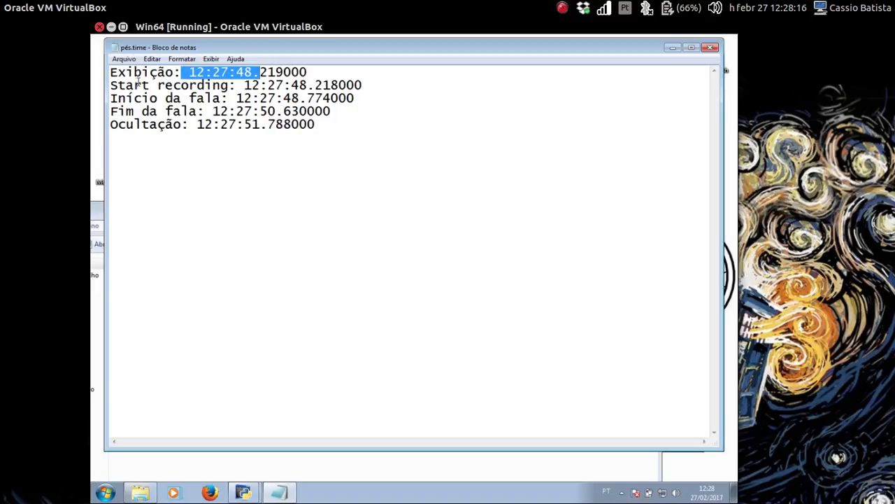
{"action": "left_click_drag", "start_coordinate": [109, 86], "coordinate": [367, 90]}
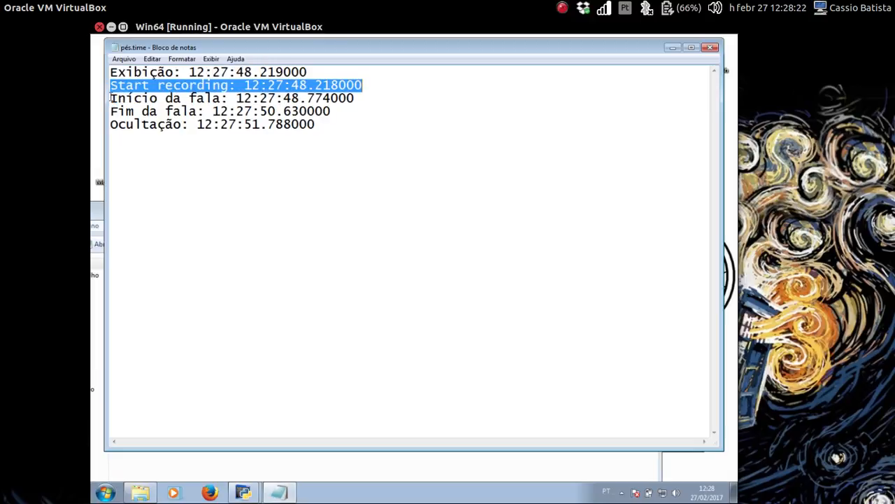
{"action": "left_click_drag", "start_coordinate": [110, 98], "coordinate": [362, 105]}
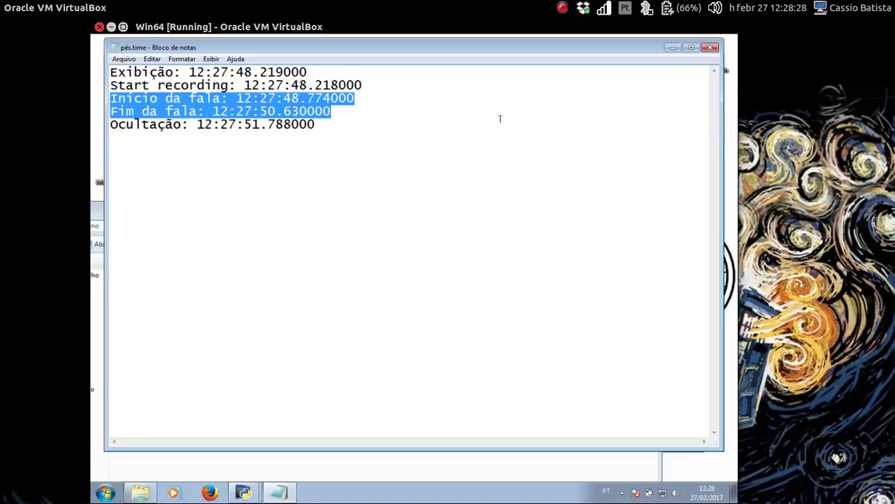
{"action": "left_click", "coordinate": [711, 48]}
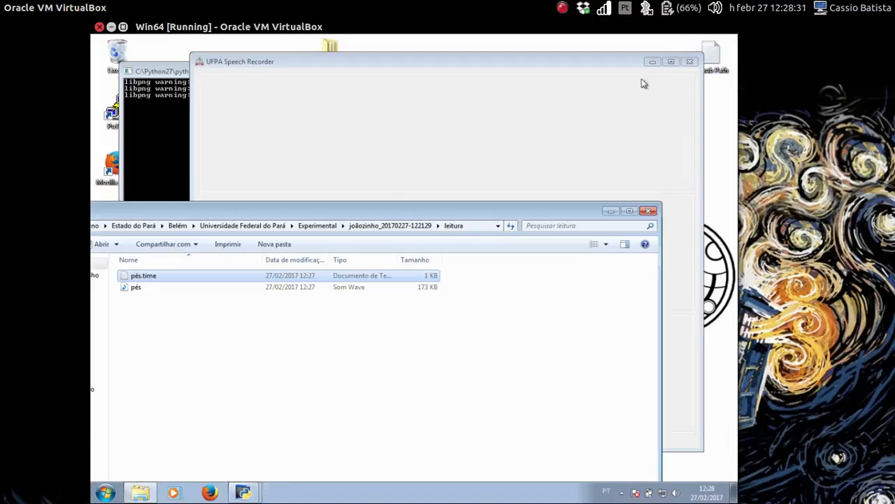
- Play back the pés wave file in Windows Media Player, then close the player
{"action": "left_click", "coordinate": [155, 292]}
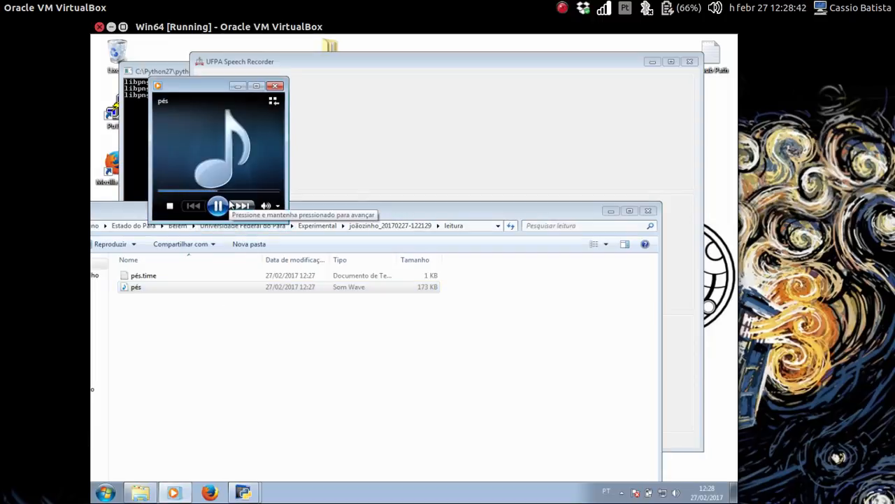
{"action": "left_click", "coordinate": [278, 86]}
- Record coração in reading mode with a second take, then advance to the next word
{"action": "left_click", "coordinate": [608, 177]}
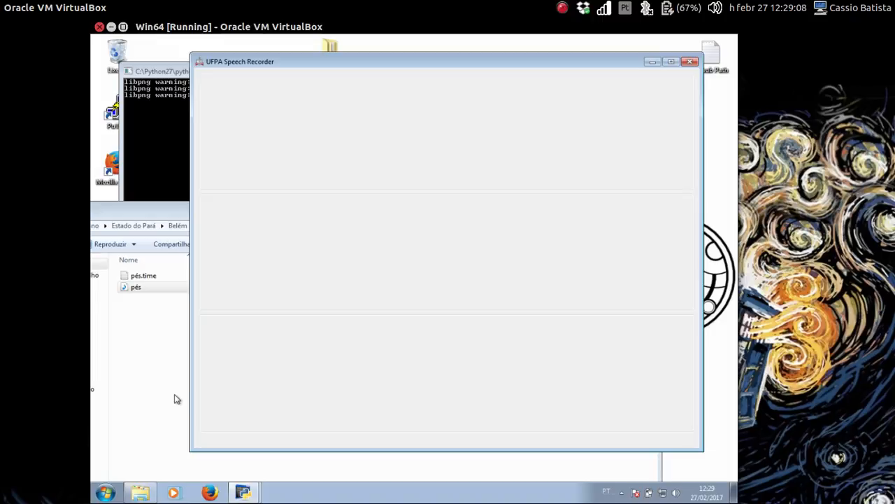
{"action": "key", "text": "Right"}
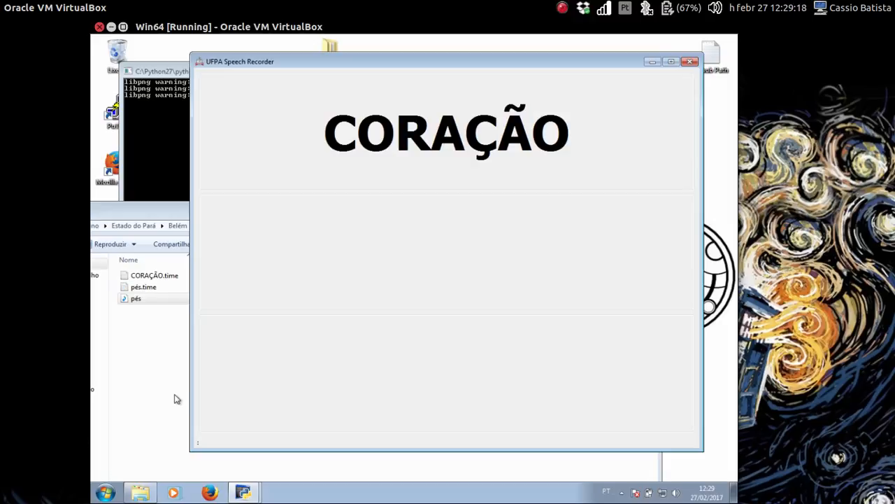
{"action": "key", "text": "Up"}
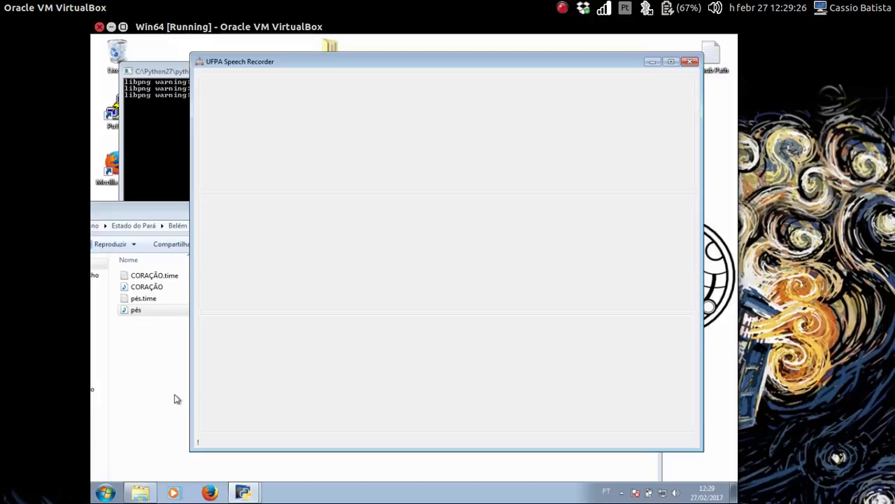
{"action": "key", "text": "Up"}
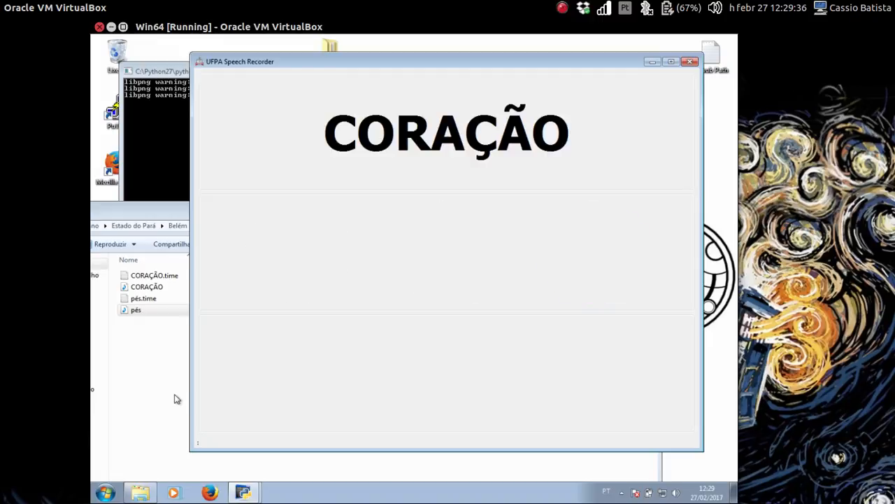
{"action": "key", "text": "Up"}
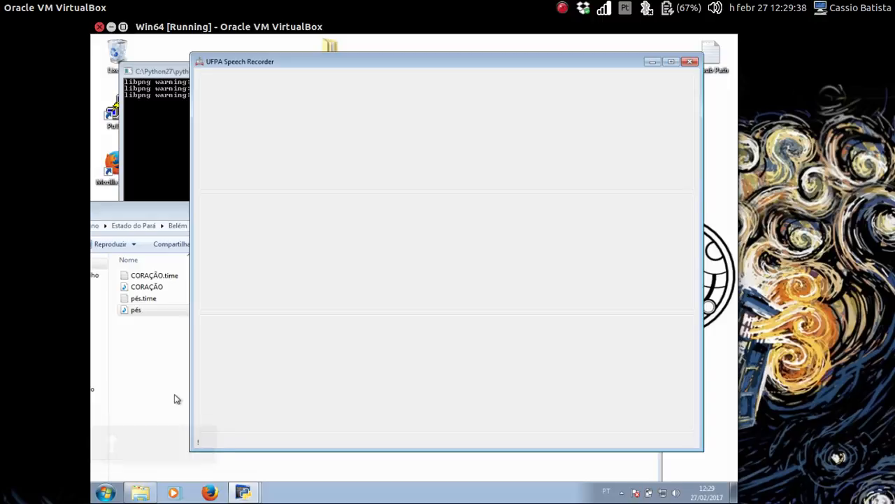
{"action": "key", "text": "Right"}
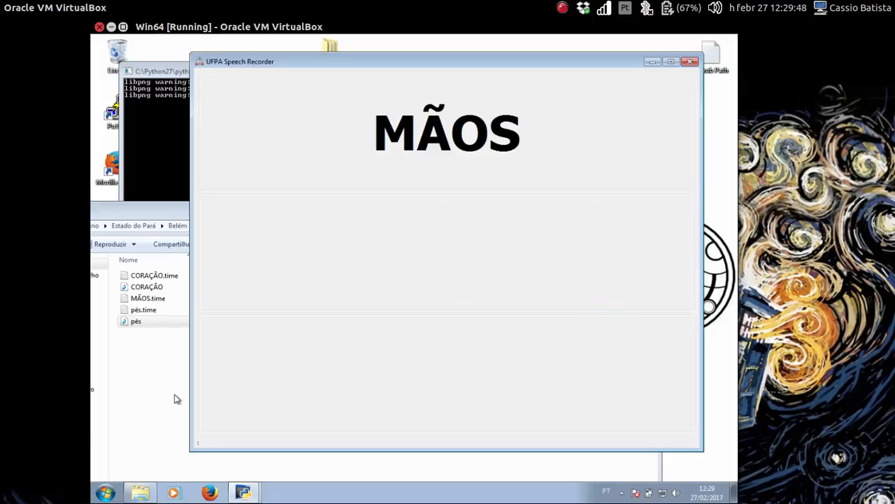
- Record MÃOS and advance past it to end the reading session
{"action": "key", "text": "Up"}
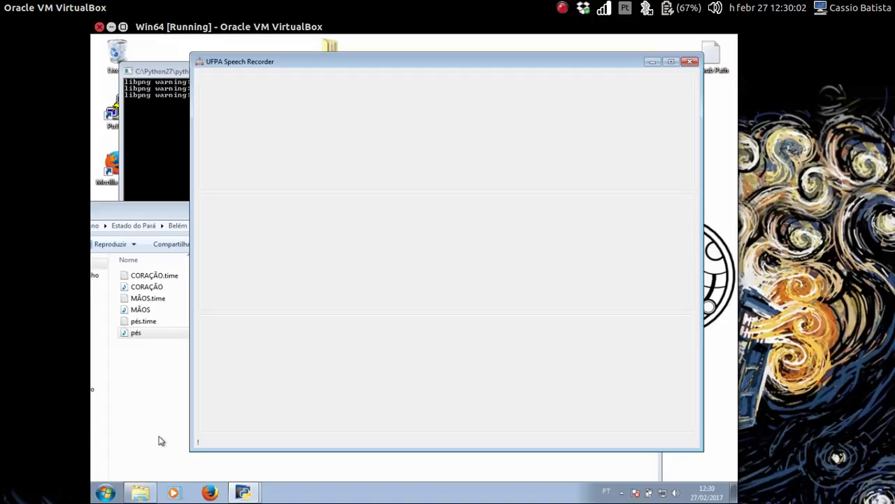
{"action": "key", "text": "Right"}
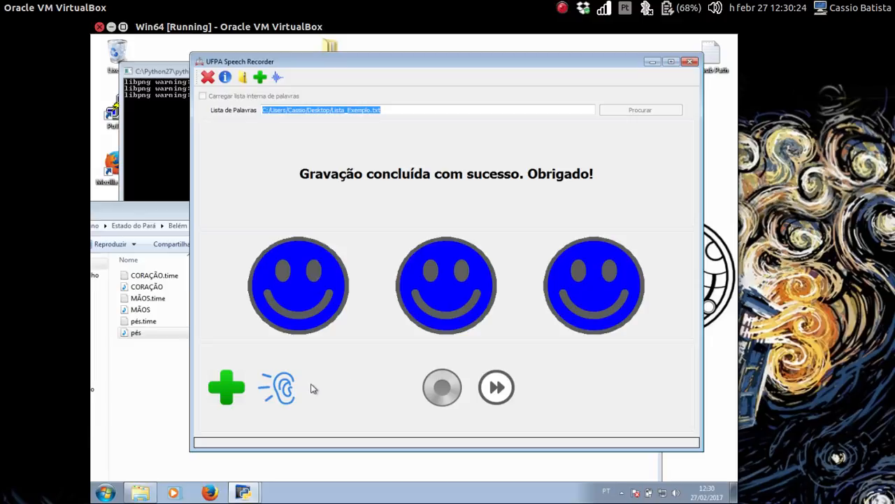
{"action": "left_click", "coordinate": [168, 387]}
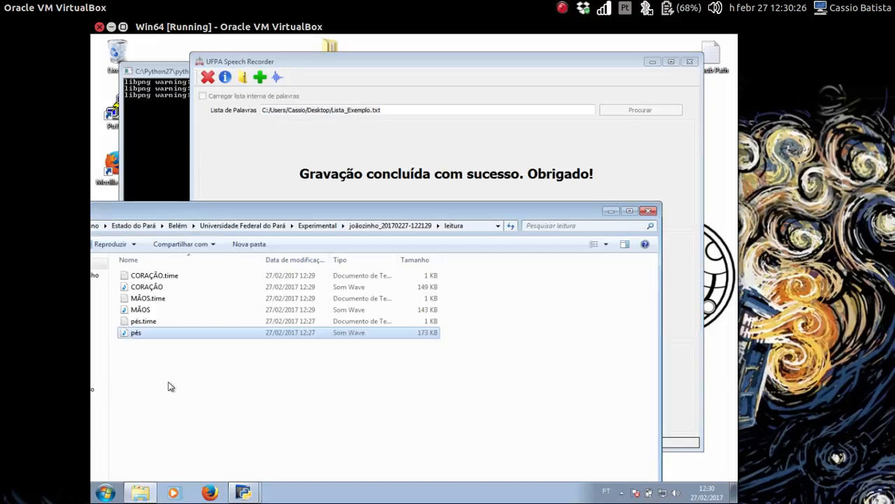
{"action": "left_click", "coordinate": [390, 225]}
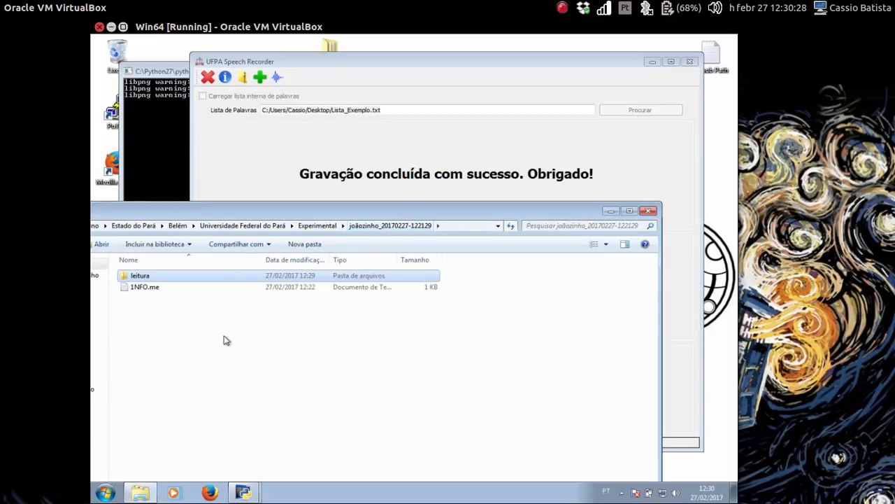
{"action": "left_click", "coordinate": [226, 340]}
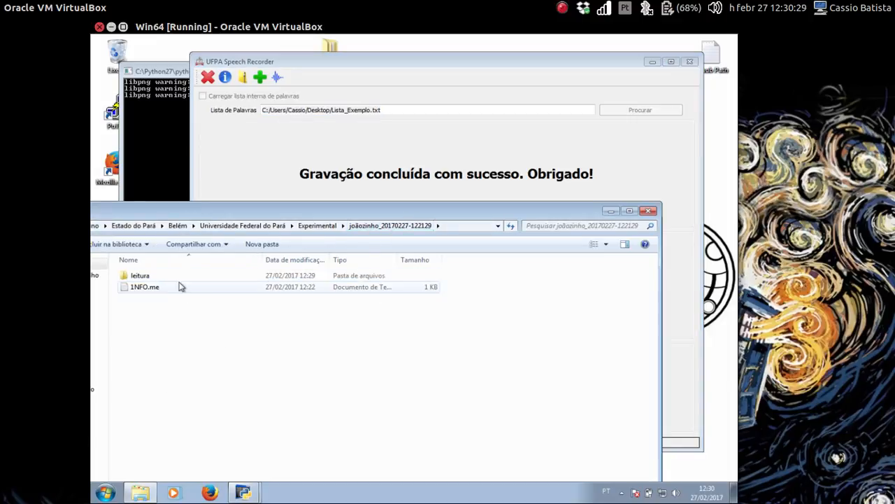
{"action": "left_click", "coordinate": [355, 184]}
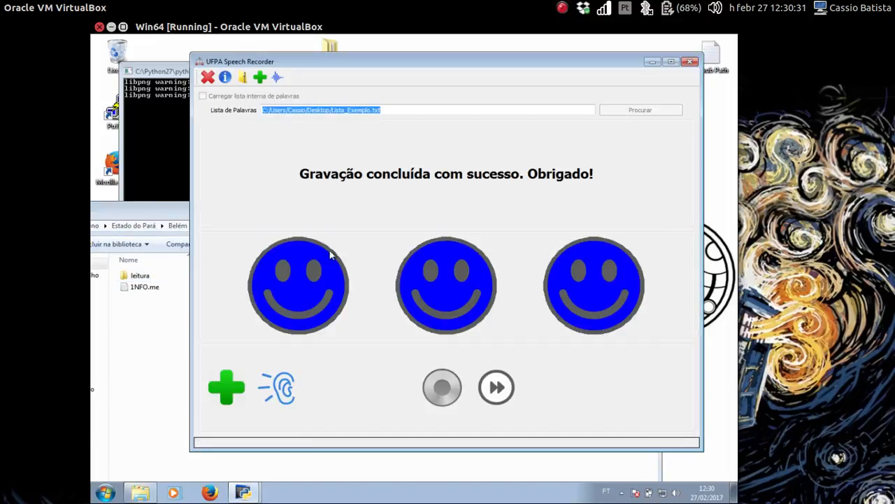
{"action": "left_click", "coordinate": [292, 397]}
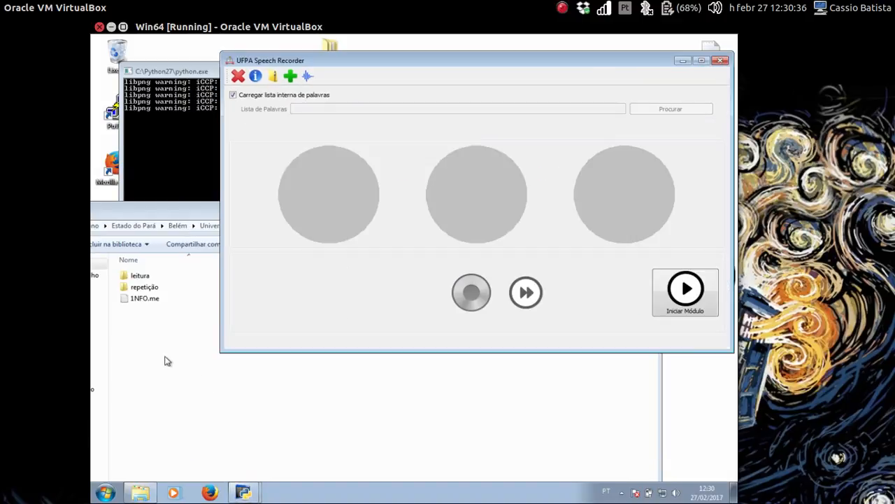
- Open the empty repetição folder, then return to the recorder's listen-and-repeat module
{"action": "double_click", "coordinate": [161, 289]}
{"action": "left_click", "coordinate": [326, 147]}
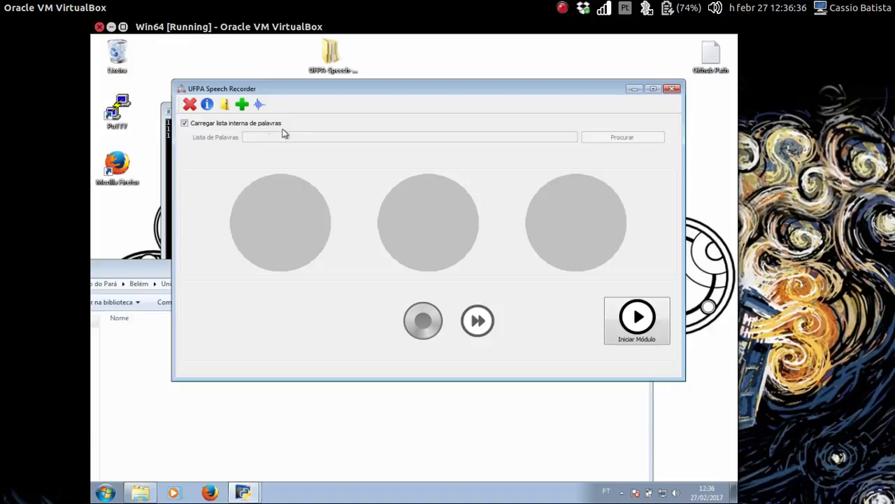
- Disable the built-in word list and load Lista_Exemplo.txt from the Desktop instead
{"action": "left_click", "coordinate": [216, 125]}
{"action": "left_click", "coordinate": [600, 139]}
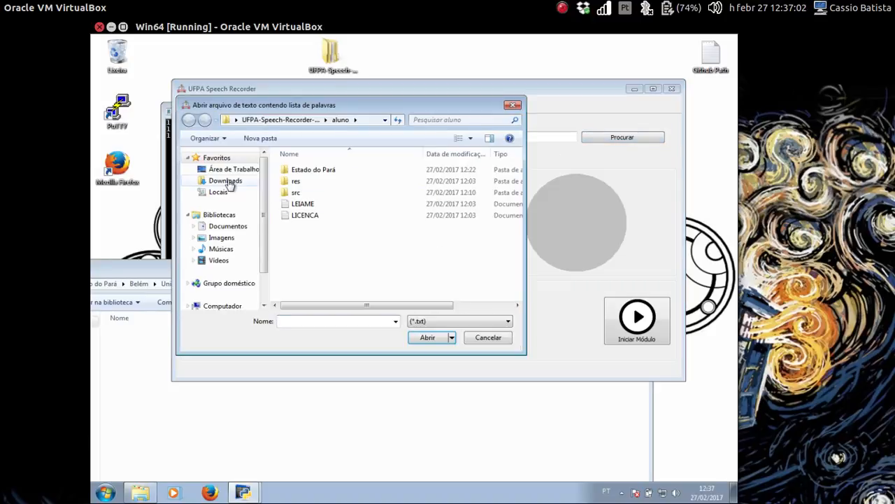
{"action": "left_click", "coordinate": [225, 170]}
{"action": "scroll", "coordinate": [514, 291], "scroll_direction": "down", "scroll_amount": 2}
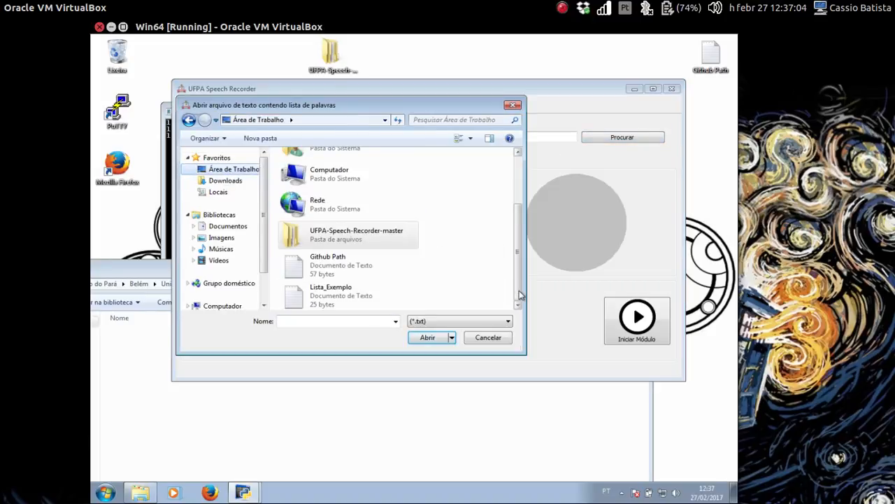
{"action": "left_click", "coordinate": [335, 294]}
{"action": "left_click", "coordinate": [430, 338]}
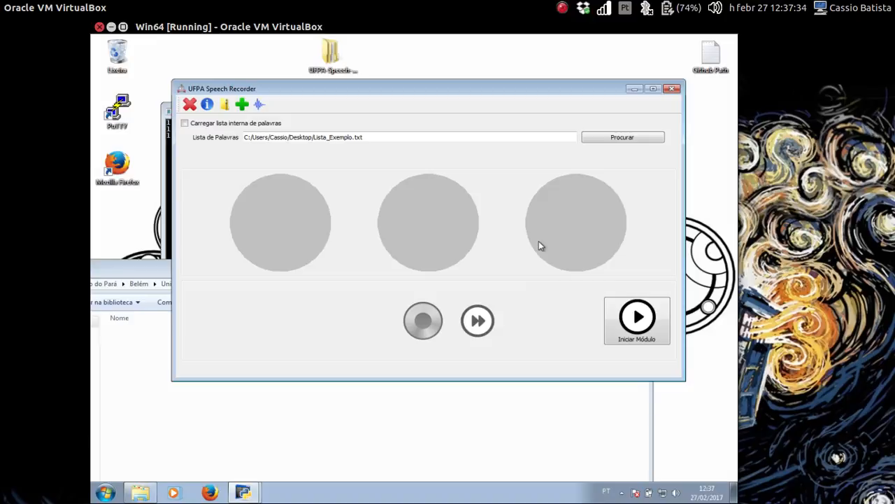
- Start the listen-and-repeat session, record the repetition of coração, and advance to pés
{"action": "left_click", "coordinate": [649, 323]}
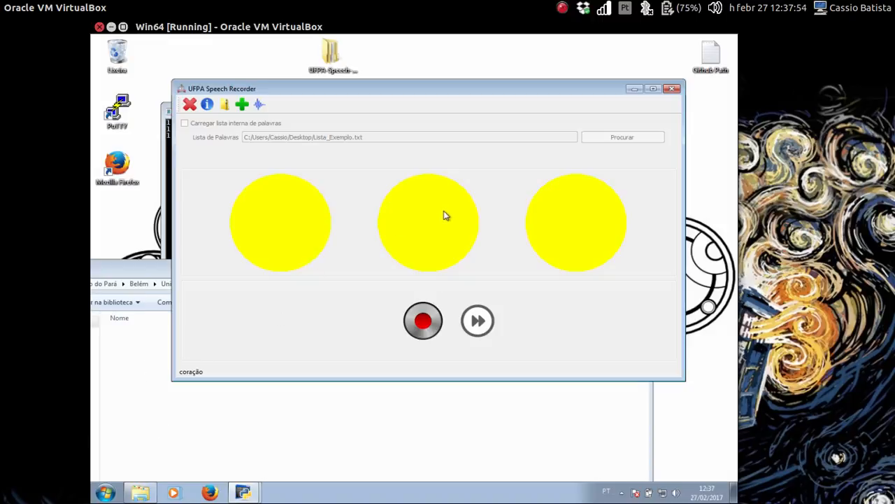
{"action": "left_click", "coordinate": [427, 323]}
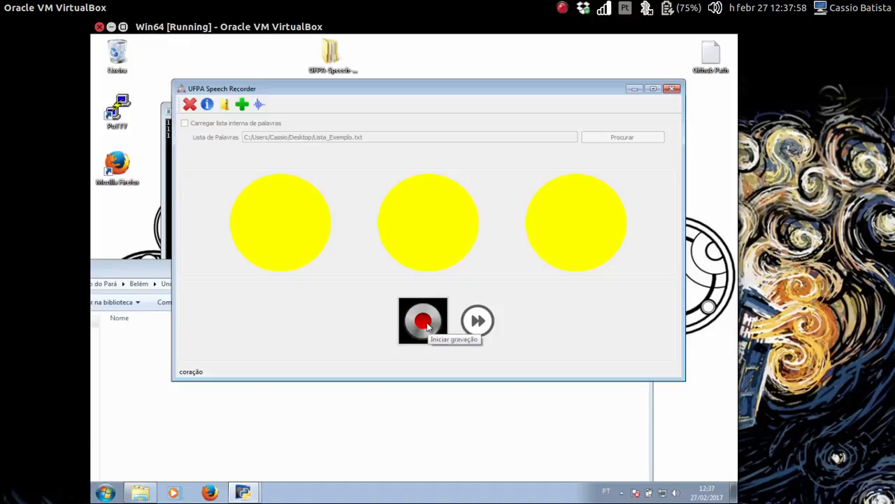
{"action": "left_click", "coordinate": [426, 323]}
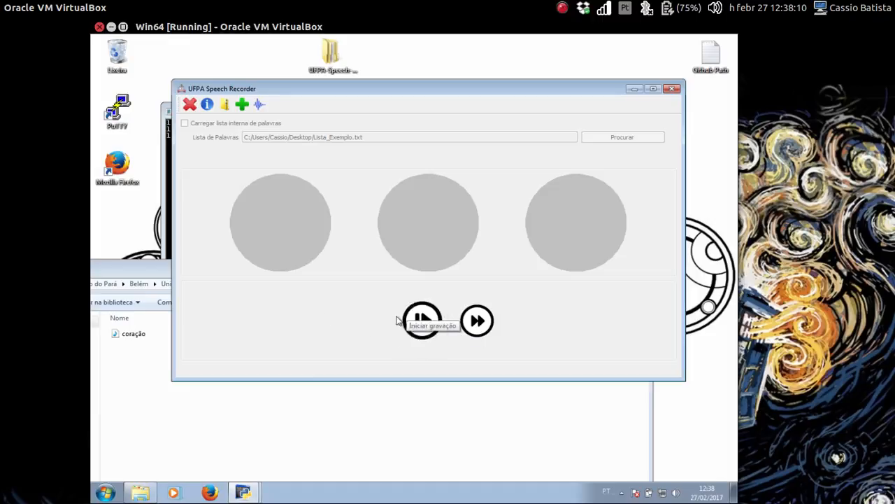
{"action": "left_click", "coordinate": [484, 320]}
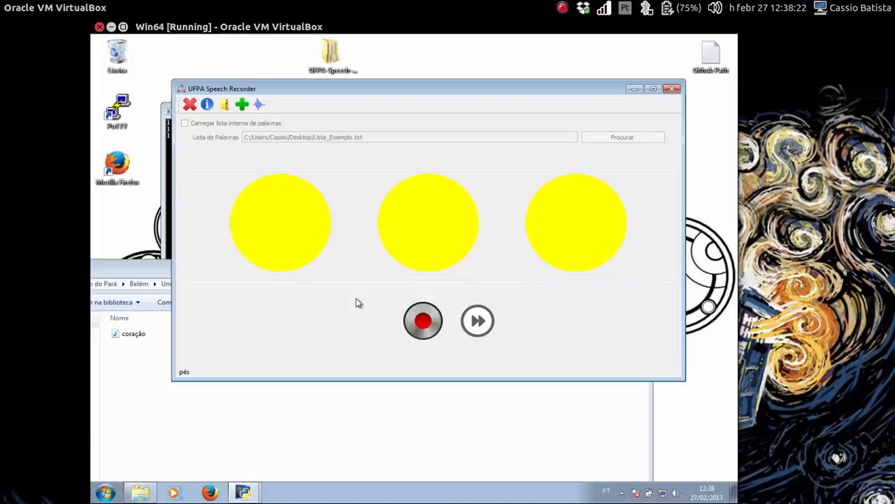
- Record repetitions of pés and mãos, then advance past the last word to finish
{"action": "left_click", "coordinate": [418, 324]}
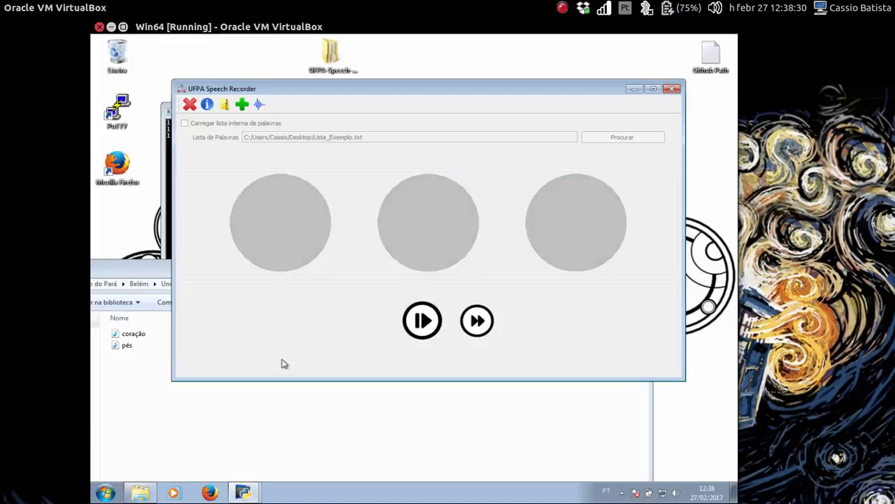
{"action": "left_click", "coordinate": [479, 330]}
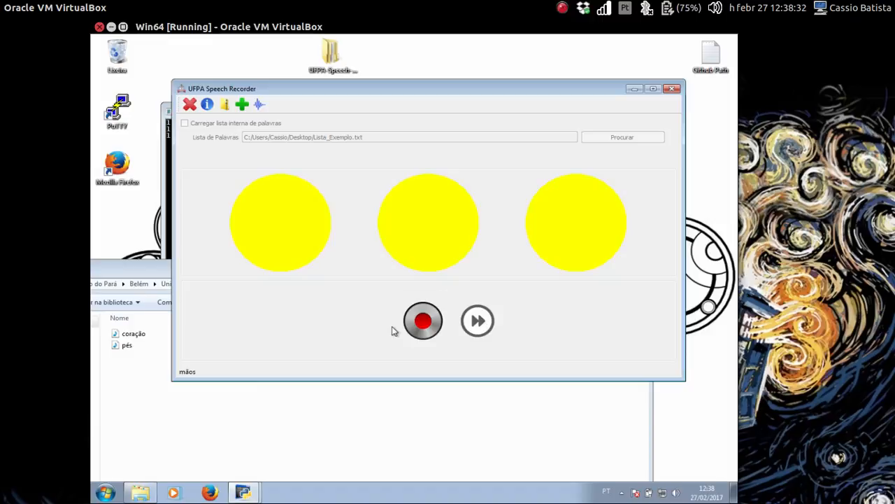
{"action": "left_click", "coordinate": [434, 323]}
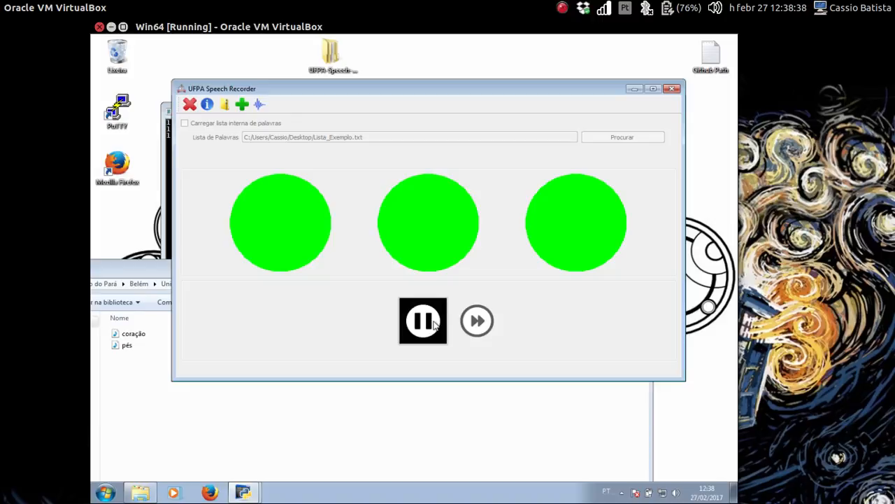
{"action": "left_click", "coordinate": [434, 323]}
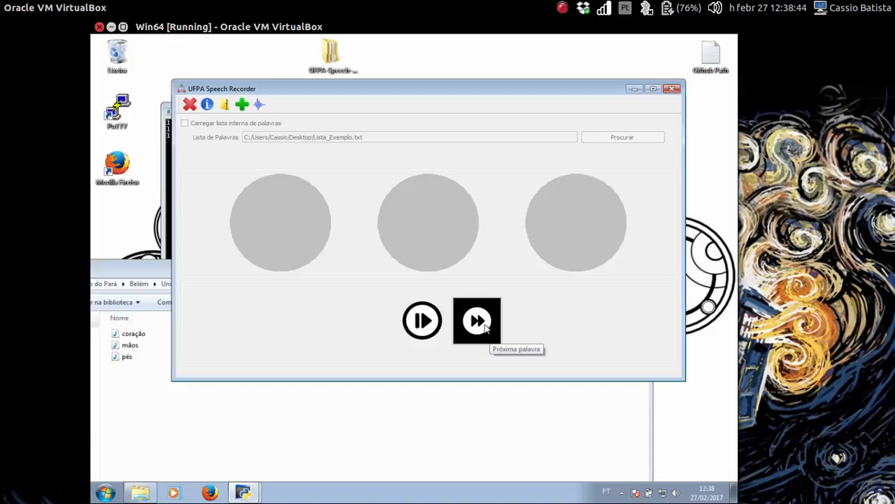
{"action": "left_click", "coordinate": [488, 327]}
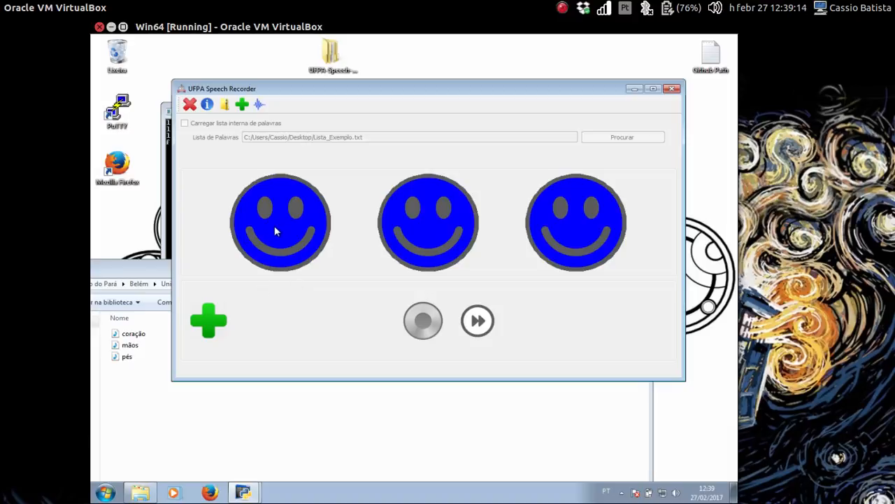
- Close UFPA Speech Recorder, leaving the coração, mãos and pés wave files in repetição
{"action": "left_click", "coordinate": [190, 104]}
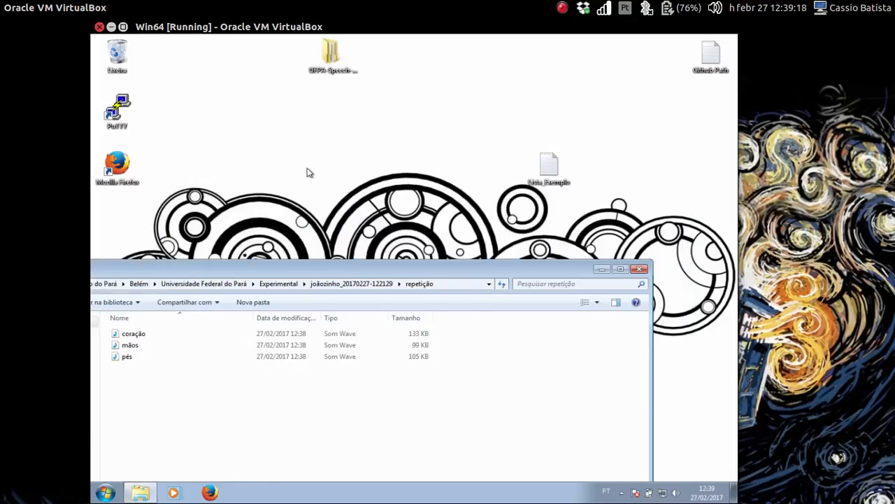